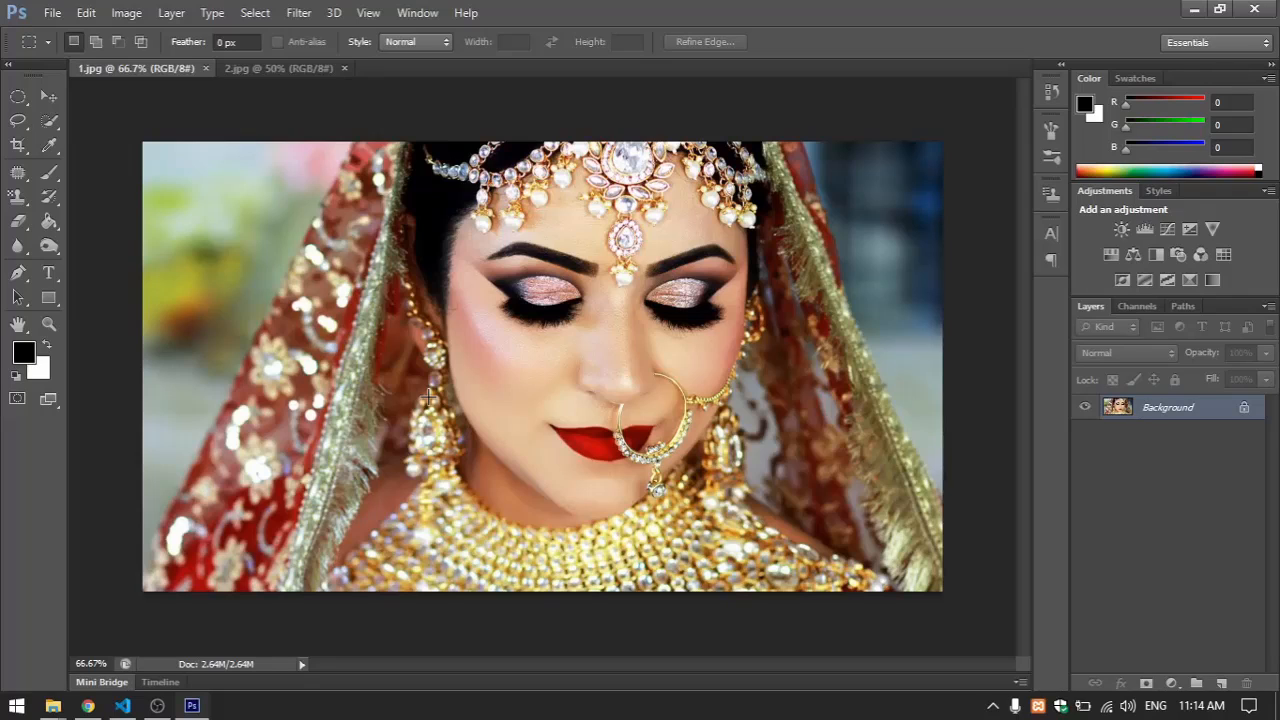
Duplicate the 1.jpg image as a document named 1 copy and compare it with the original
click(124, 13)
click(146, 263)
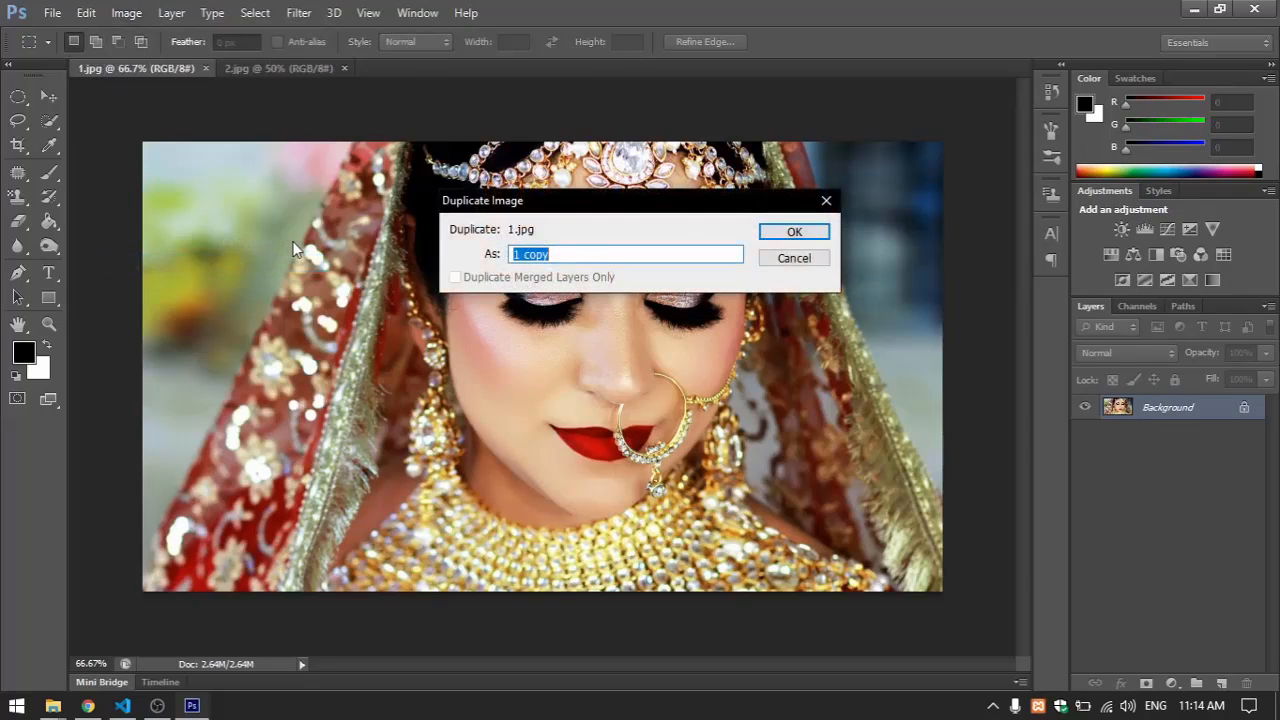
click(775, 232)
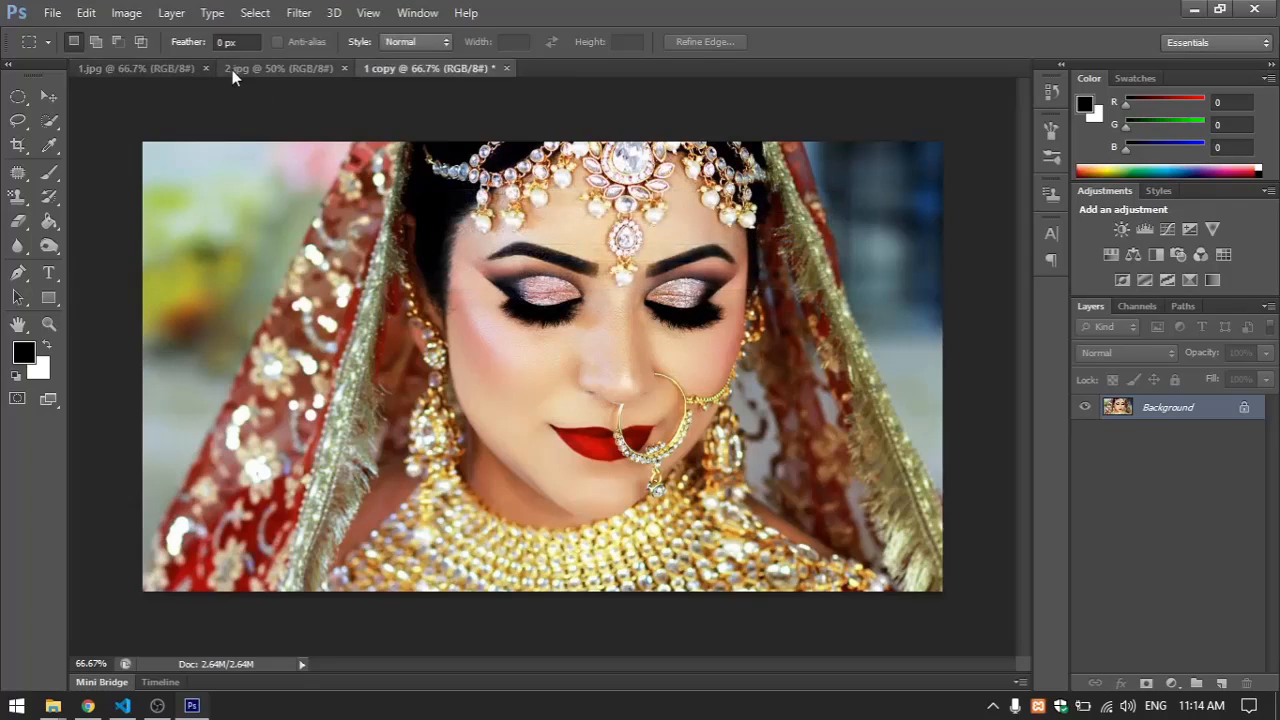
click(147, 67)
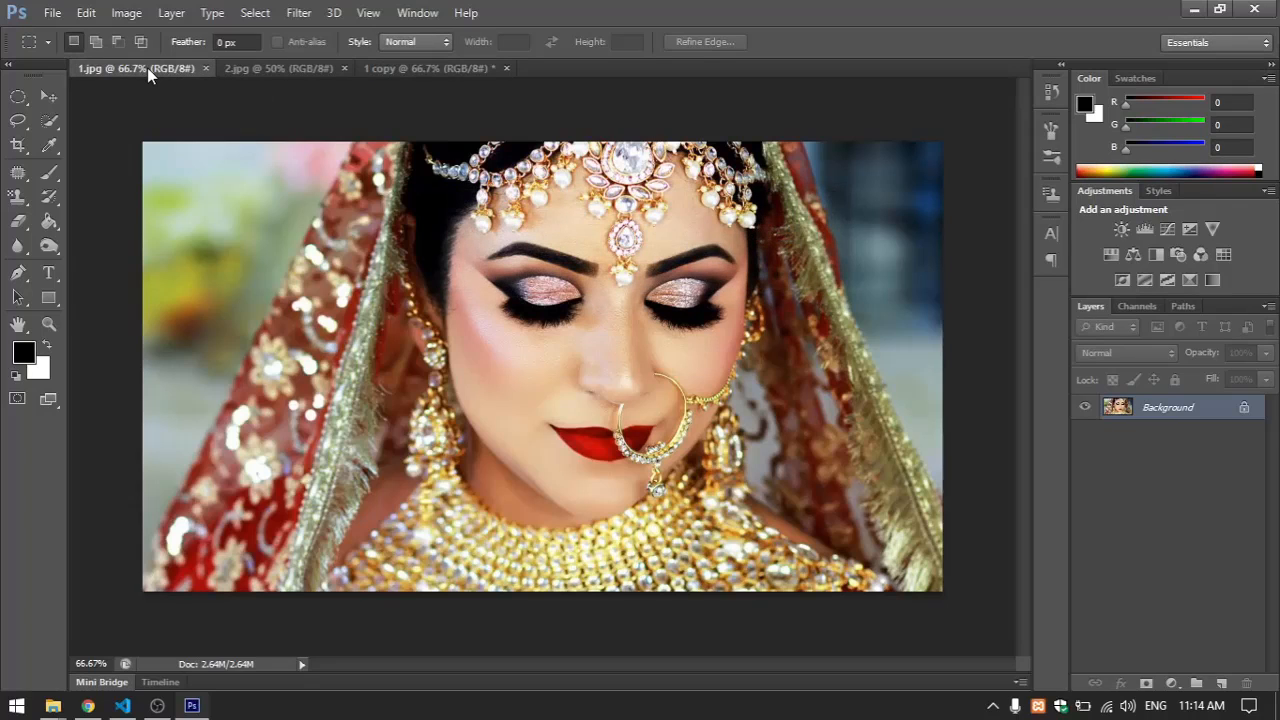
click(390, 67)
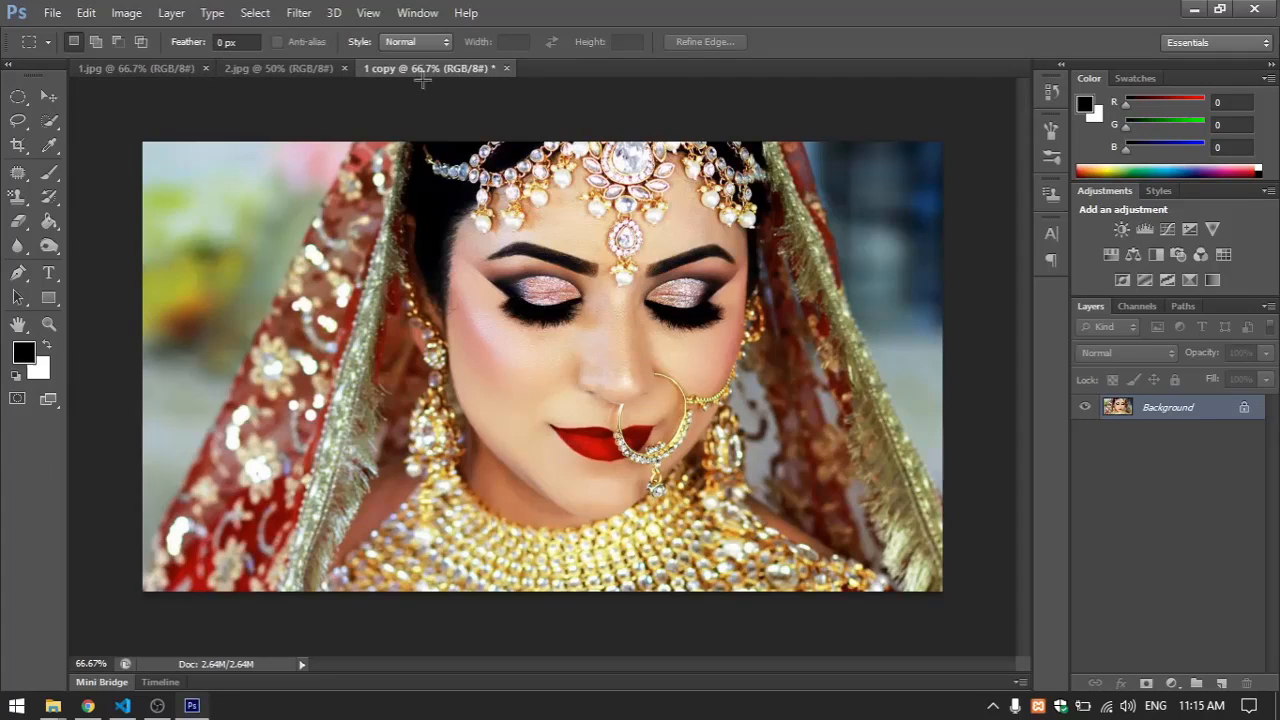
click(163, 72)
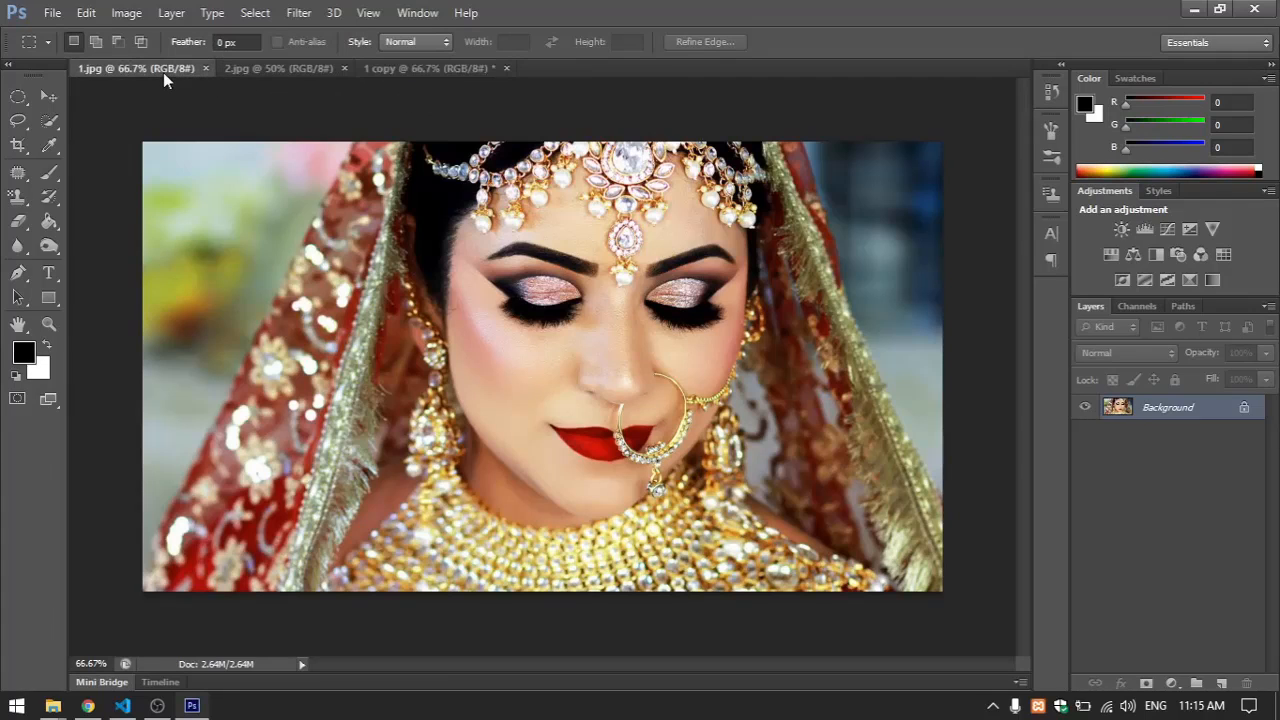
click(431, 72)
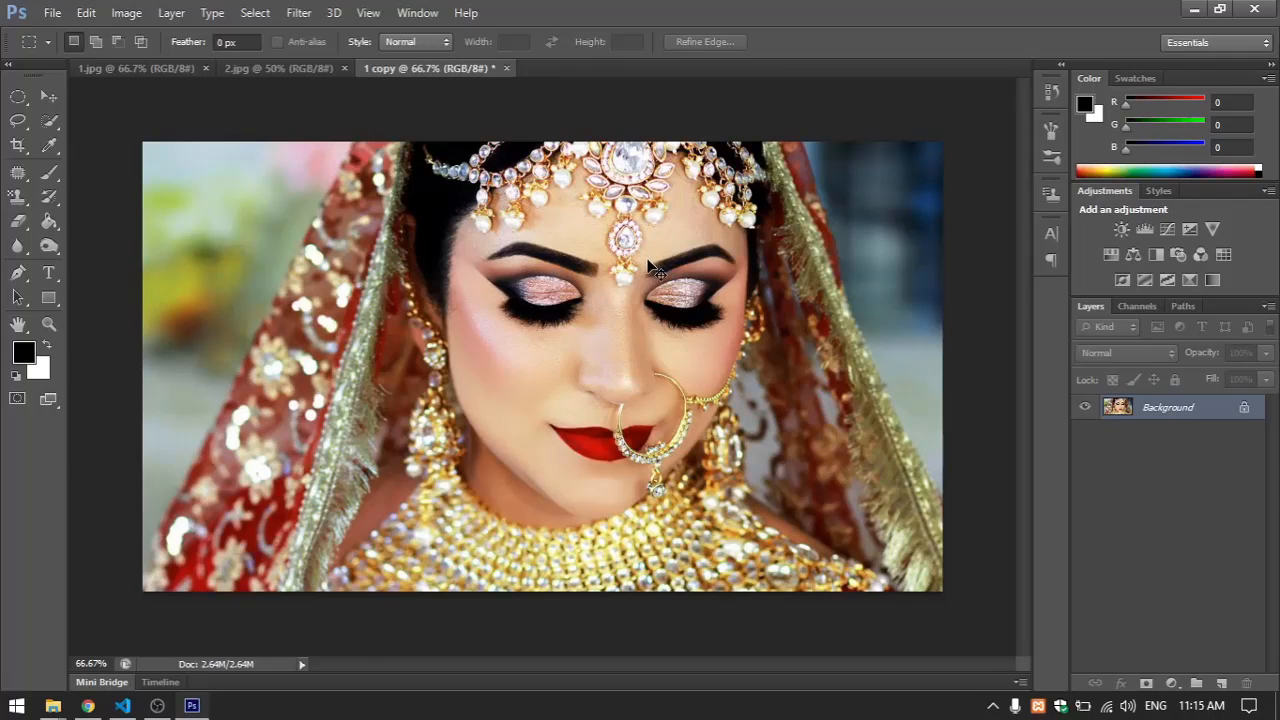
Duplicate the background layer of 1 copy and desaturate the duplicate to black and white
key(ctrl+j)
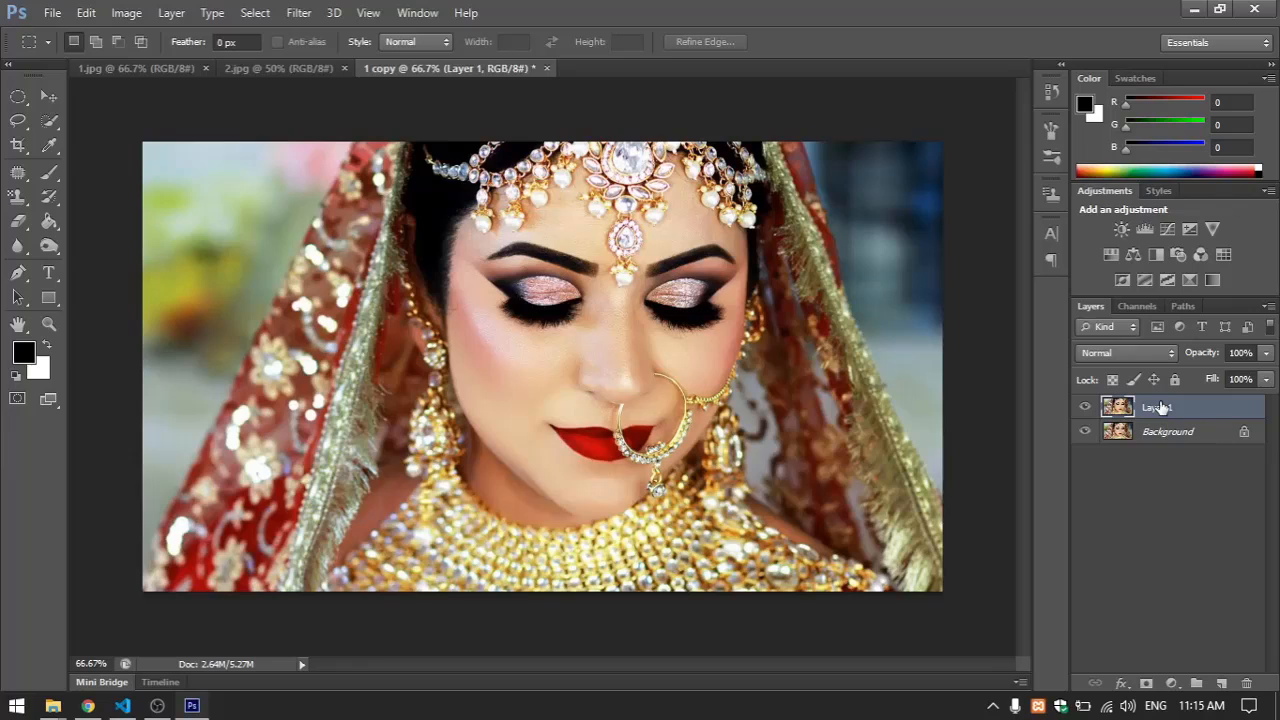
key(ctrl+u)
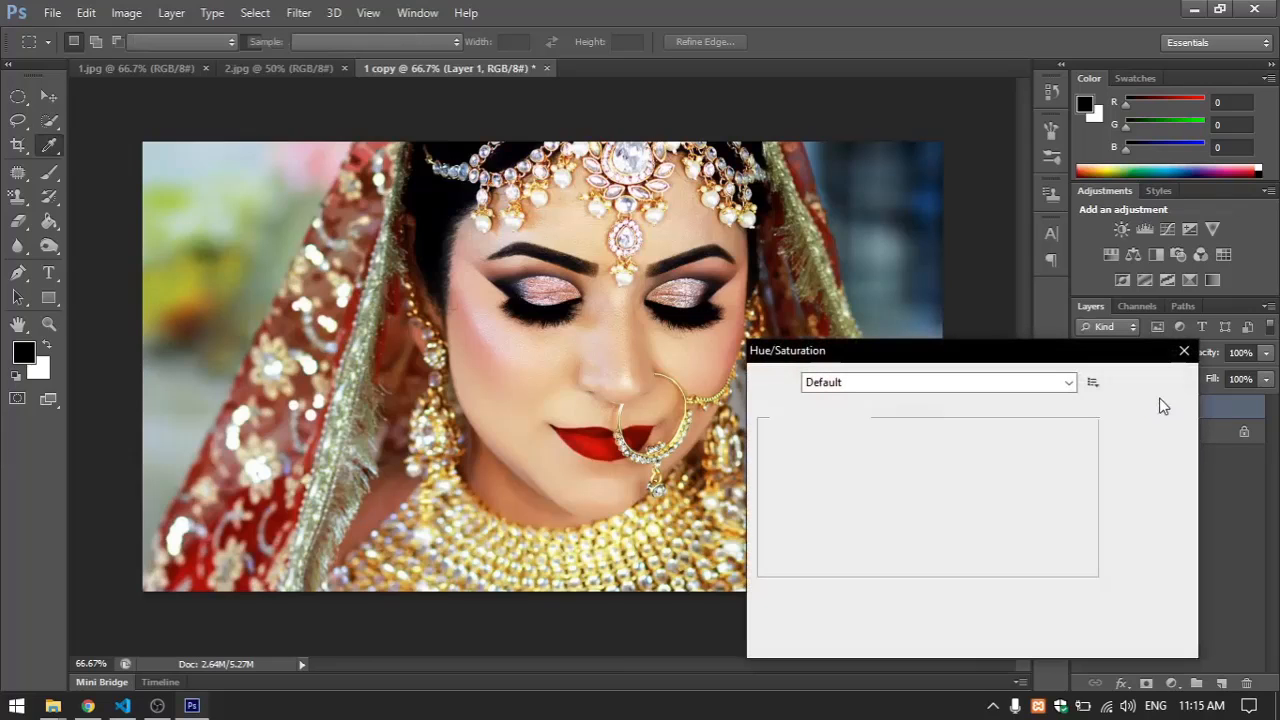
click(1184, 352)
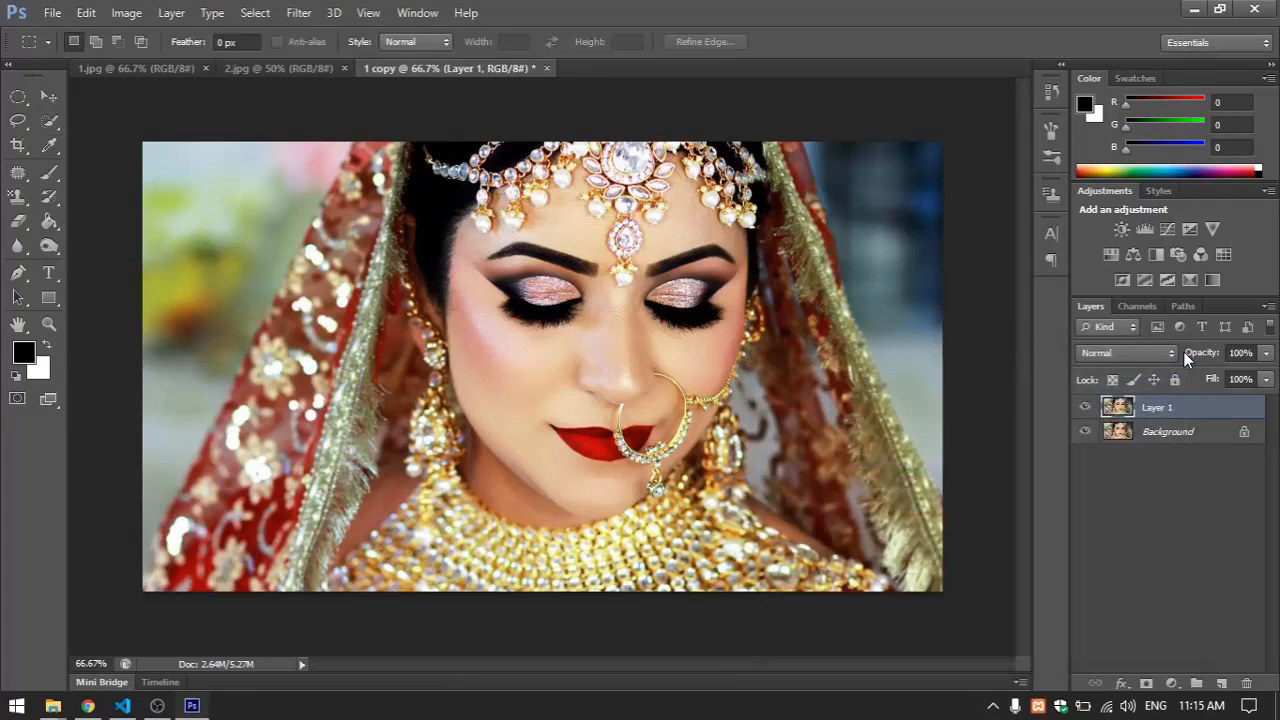
key(ctrl+shift+u)
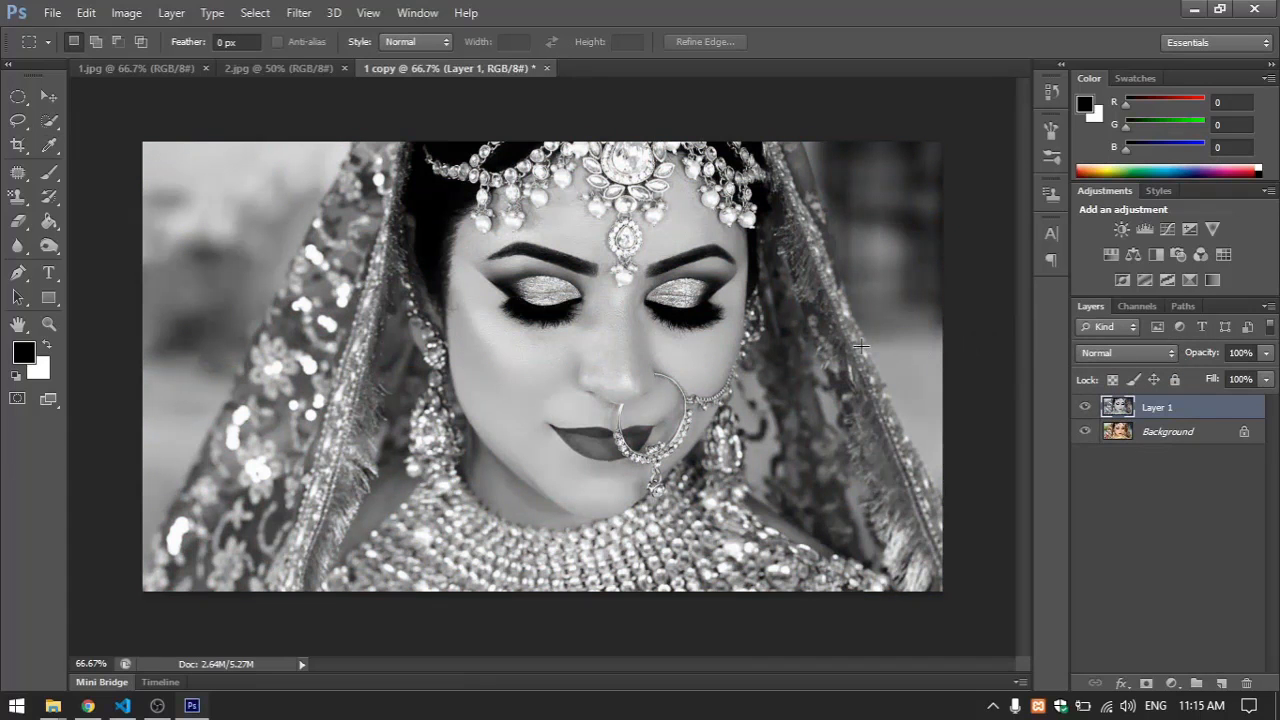
Using the Eraser at size 15, bring back the colour of the teardrop forehead pendant and its hanging pearls
key(ctrl+plus)
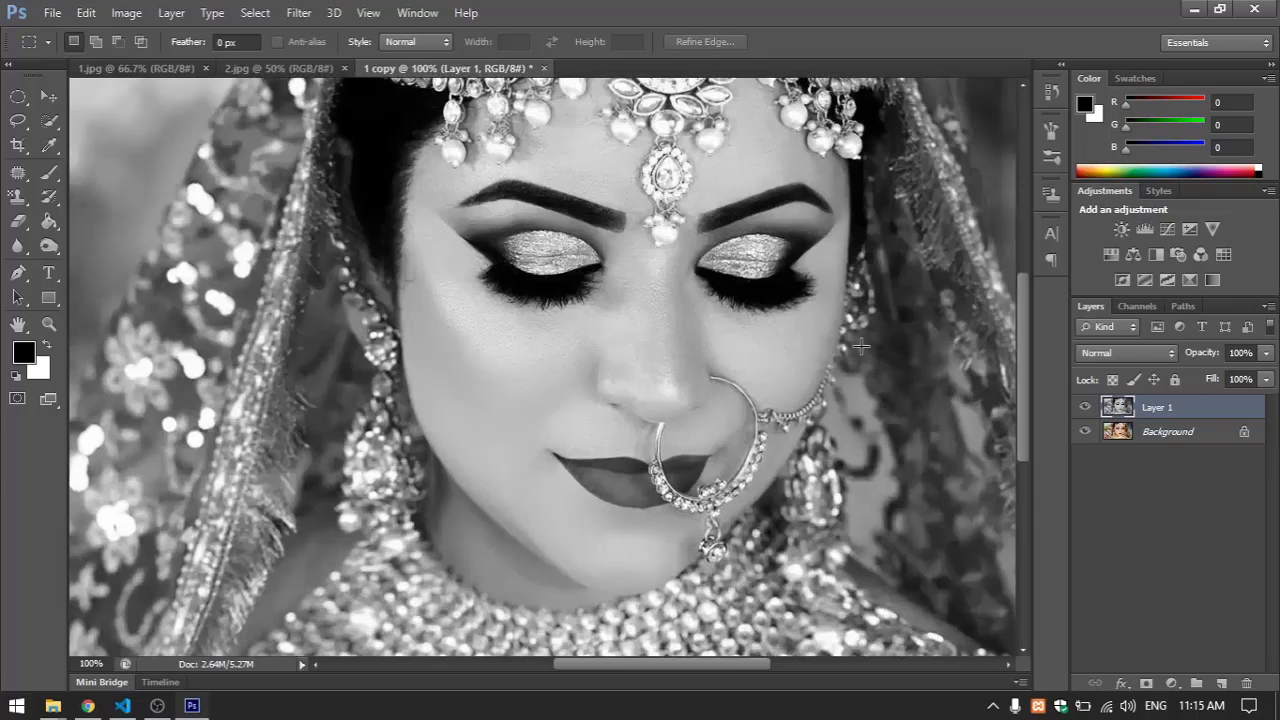
drag(659, 257, 660, 297)
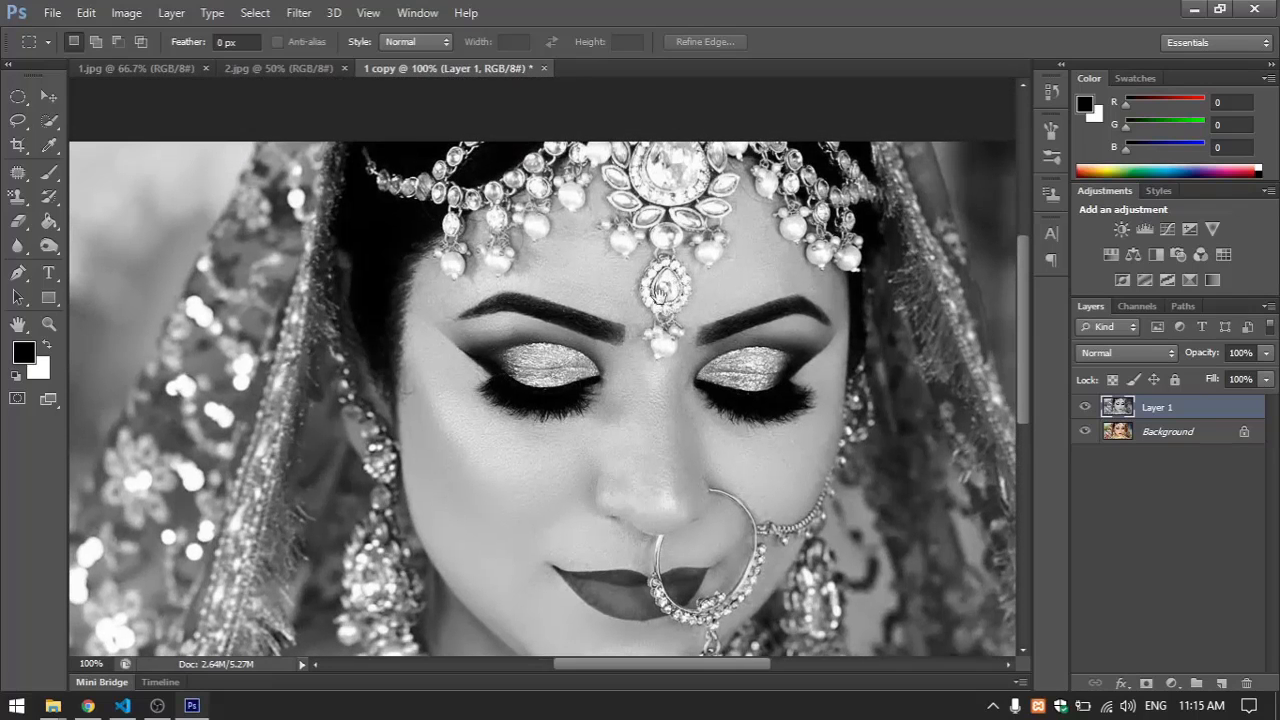
drag(629, 437, 634, 280)
drag(618, 450, 623, 532)
drag(623, 281, 623, 380)
drag(630, 241, 632, 269)
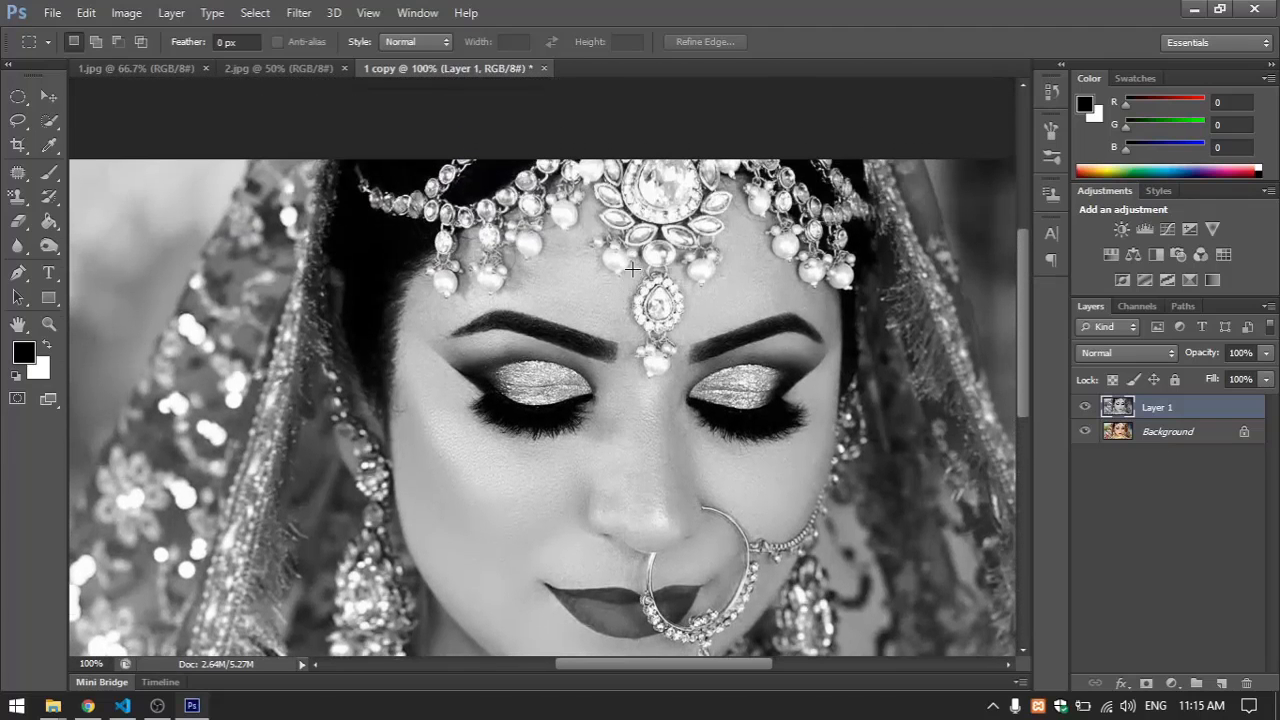
key(ctrl+plus)
drag(726, 247, 632, 327)
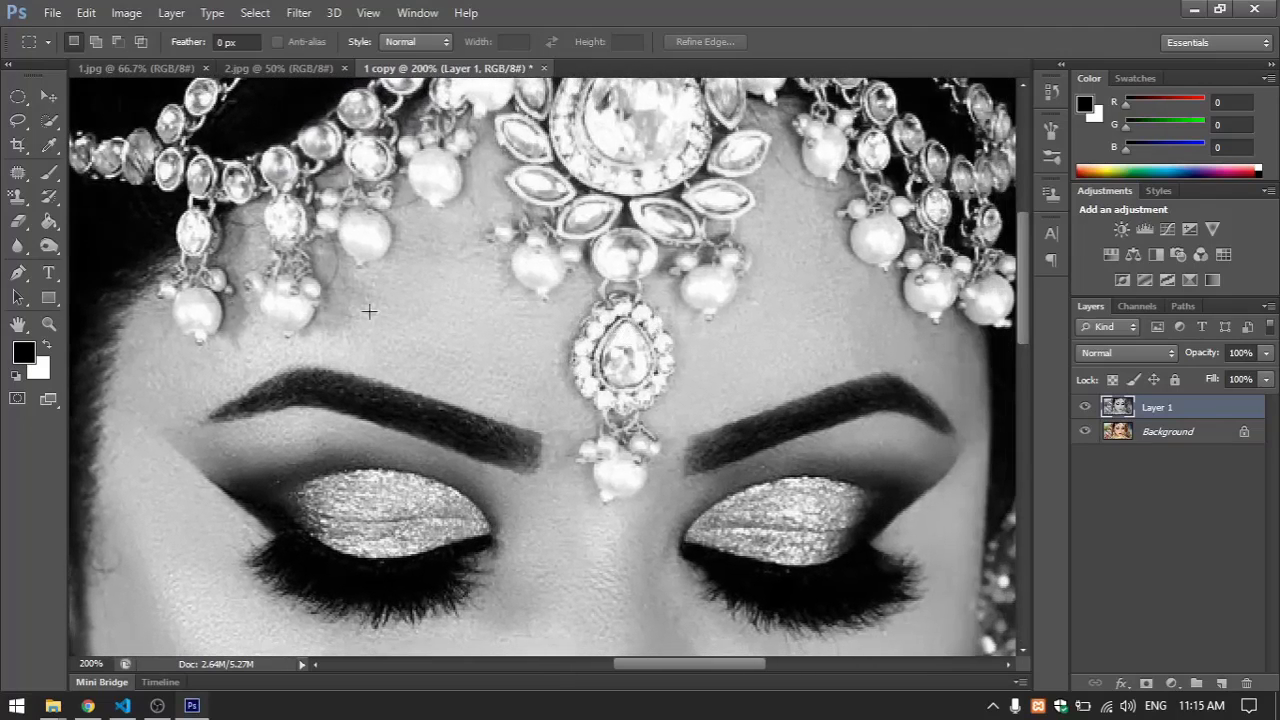
drag(18, 221, 88, 225)
click(88, 225)
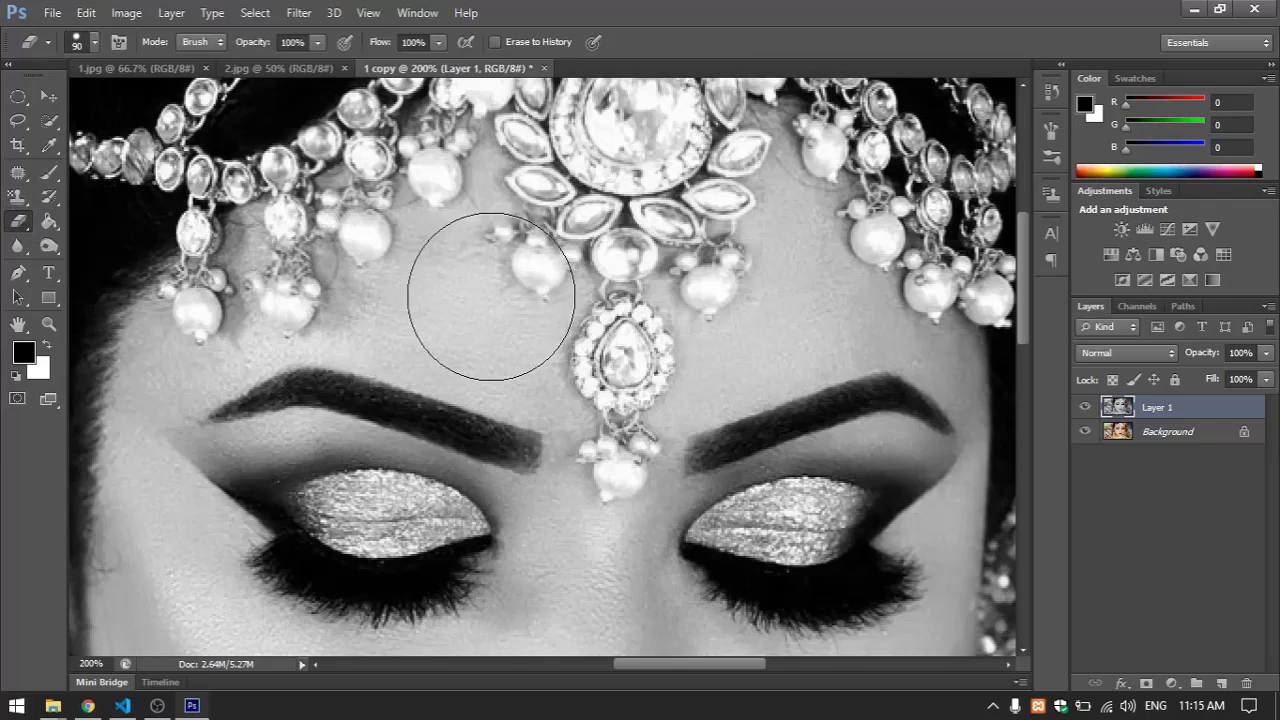
key(bracketleft)
key(bracketleft)
key(bracketleft)
key(bracketleft)
key(bracketleft)
key(bracketleft)
key(bracketleft)
key(bracketleft)
key(bracketleft)
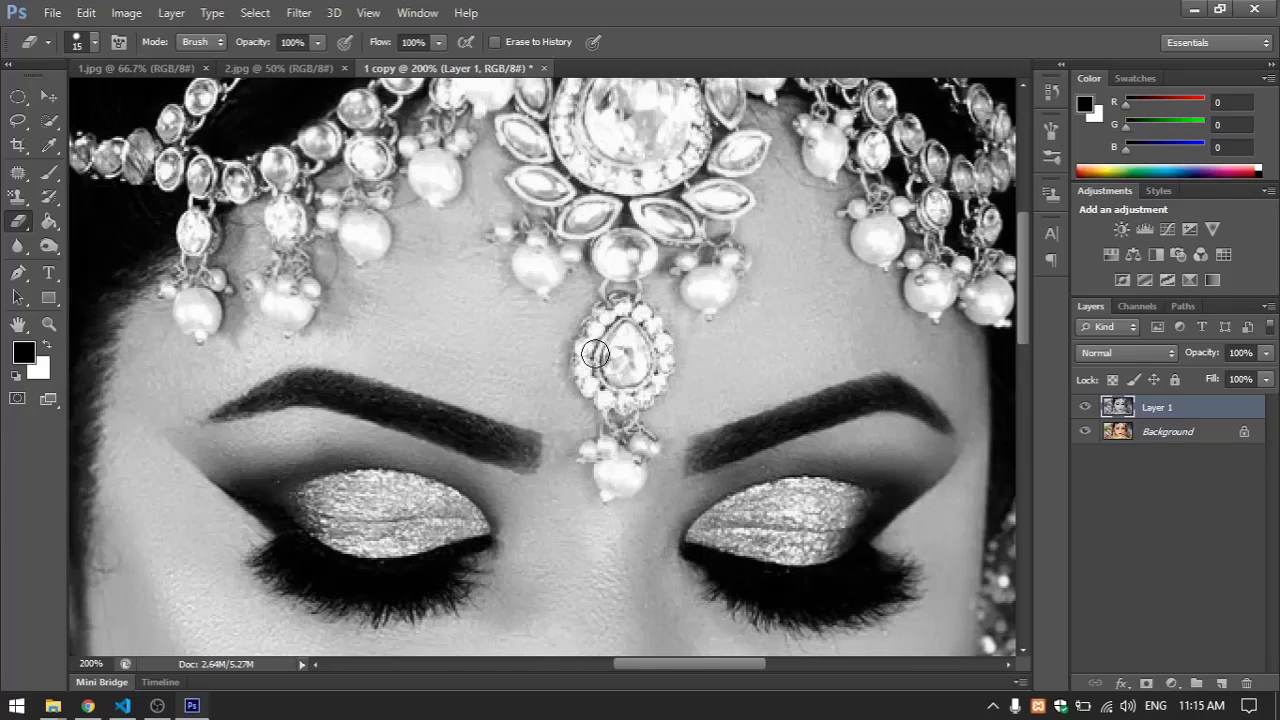
mouse_move(595, 354)
mouse_down()
mouse_move(623, 316)
mouse_move(586, 362)
mouse_move(621, 392)
mouse_move(660, 360)
mouse_move(658, 335)
mouse_move(637, 318)
mouse_move(628, 360)
mouse_move(640, 385)
mouse_move(612, 345)
mouse_move(613, 392)
mouse_move(598, 390)
mouse_move(585, 345)
mouse_move(620, 302)
mouse_move(638, 316)
mouse_move(660, 376)
mouse_move(636, 398)
mouse_move(607, 396)
mouse_move(629, 398)
mouse_up()
mouse_move(619, 477)
mouse_down()
mouse_move(644, 449)
mouse_move(609, 484)
mouse_move(608, 452)
mouse_move(595, 452)
mouse_move(634, 438)
mouse_up()
Reduce the Eraser to size 5 and restore colour in the thin links above and below the teardrop pendant
key(bracketleft)
key(bracketleft)
key(bracketleft)
key(bracketleft)
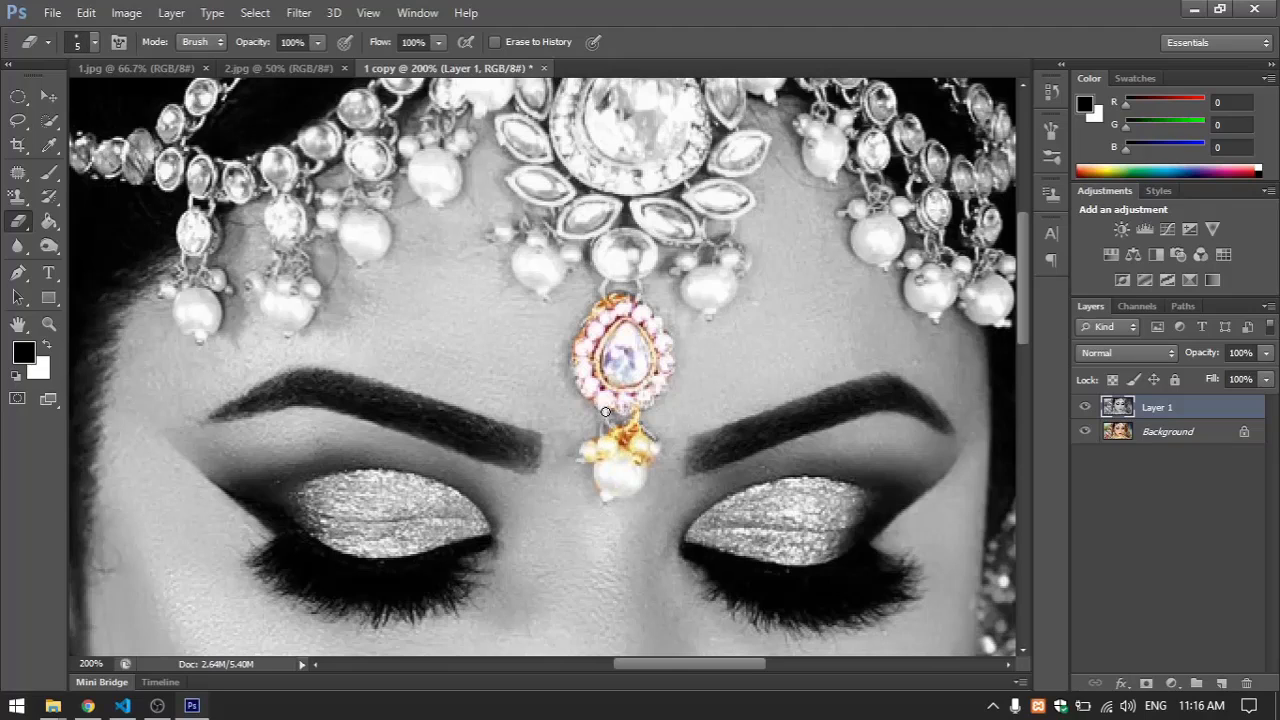
drag(622, 338, 613, 410)
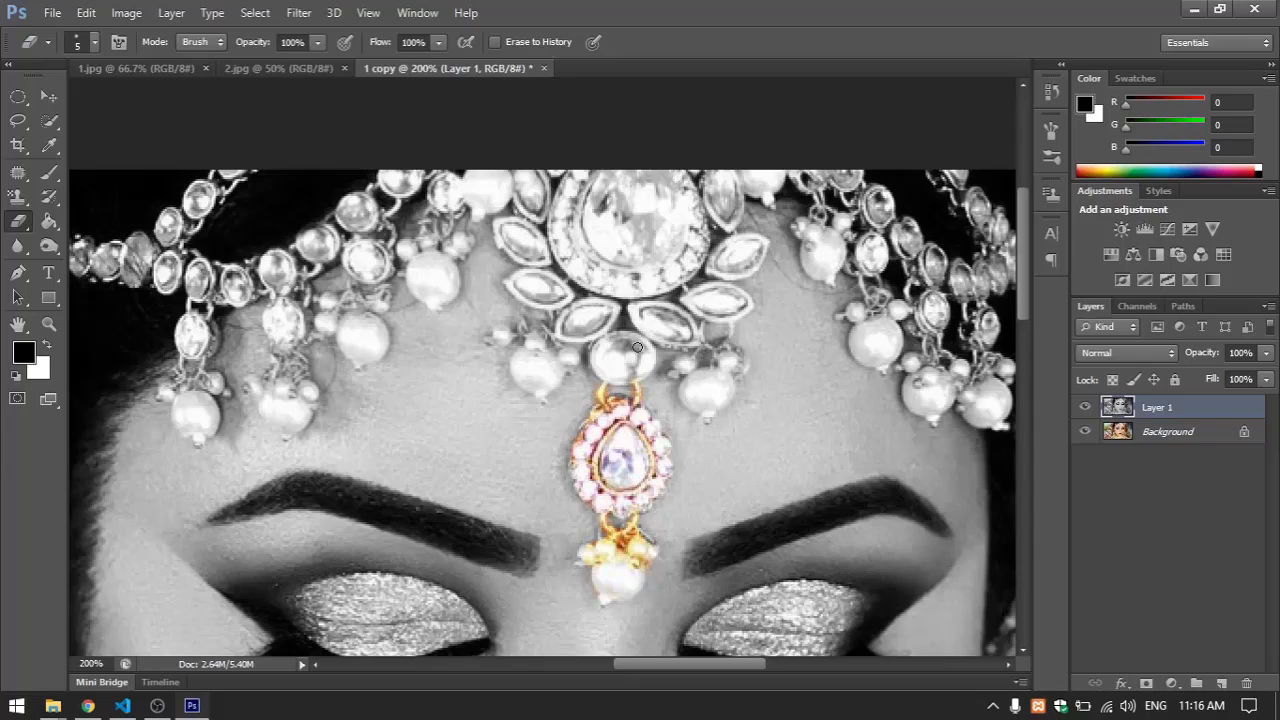
Set the Eraser to size 9 and erase over the round stone, leaf-shaped gems and large central medallion to restore their colour
key(bracketright)
key(bracketright)
key(bracketright)
mouse_move(611, 370)
mouse_down()
mouse_move(648, 356)
mouse_move(623, 352)
mouse_move(632, 365)
mouse_move(611, 314)
mouse_move(583, 333)
mouse_move(564, 325)
mouse_move(609, 308)
mouse_move(573, 311)
mouse_move(555, 289)
mouse_move(513, 284)
mouse_move(553, 299)
mouse_move(559, 289)
mouse_move(535, 271)
mouse_move(531, 234)
mouse_move(502, 231)
mouse_move(533, 259)
mouse_move(557, 221)
mouse_move(527, 170)
mouse_move(539, 212)
mouse_move(577, 207)
mouse_move(581, 172)
mouse_move(561, 232)
mouse_move(598, 271)
mouse_move(646, 273)
mouse_move(683, 242)
mouse_move(687, 199)
mouse_move(652, 176)
mouse_move(664, 240)
mouse_move(627, 184)
mouse_move(603, 246)
mouse_move(622, 208)
mouse_move(574, 215)
mouse_move(653, 267)
mouse_move(697, 234)
mouse_move(677, 274)
mouse_move(615, 285)
mouse_move(647, 278)
mouse_move(628, 283)
mouse_move(569, 214)
mouse_move(642, 183)
mouse_move(692, 216)
mouse_move(656, 279)
mouse_move(597, 274)
mouse_move(714, 190)
mouse_move(725, 205)
mouse_move(730, 181)
mouse_move(728, 222)
mouse_move(708, 165)
mouse_move(724, 256)
mouse_move(754, 240)
mouse_move(742, 268)
mouse_move(716, 266)
mouse_move(735, 246)
mouse_move(722, 262)
mouse_move(730, 302)
mouse_move(745, 302)
mouse_move(690, 298)
mouse_move(728, 310)
mouse_move(717, 292)
mouse_move(682, 318)
mouse_move(652, 312)
mouse_move(687, 337)
mouse_move(662, 358)
mouse_up()
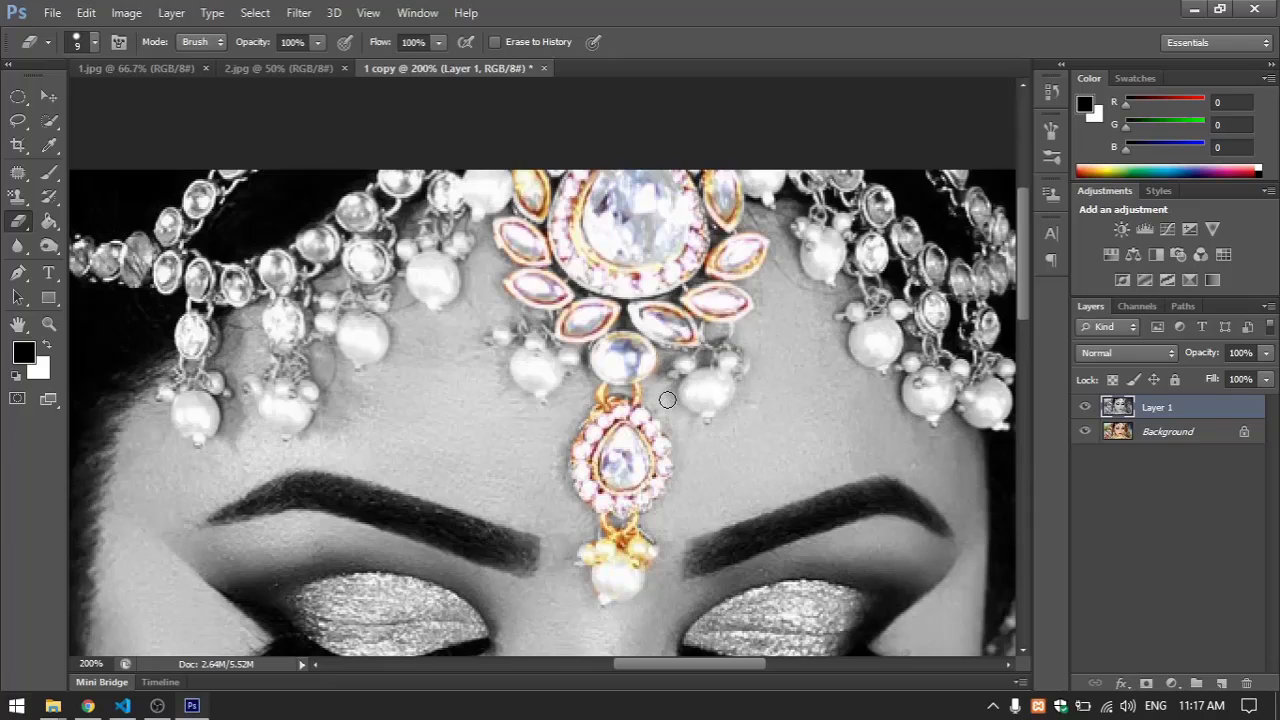
Erase the grey layer over the glitter eyeshadow on the left eyelid to restore its colour
key(space)
mouse_move(517, 563)
mouse_down()
mouse_move(520, 360)
mouse_move(532, 363)
mouse_move(492, 362)
mouse_move(502, 384)
mouse_move(450, 361)
mouse_move(367, 359)
mouse_up()
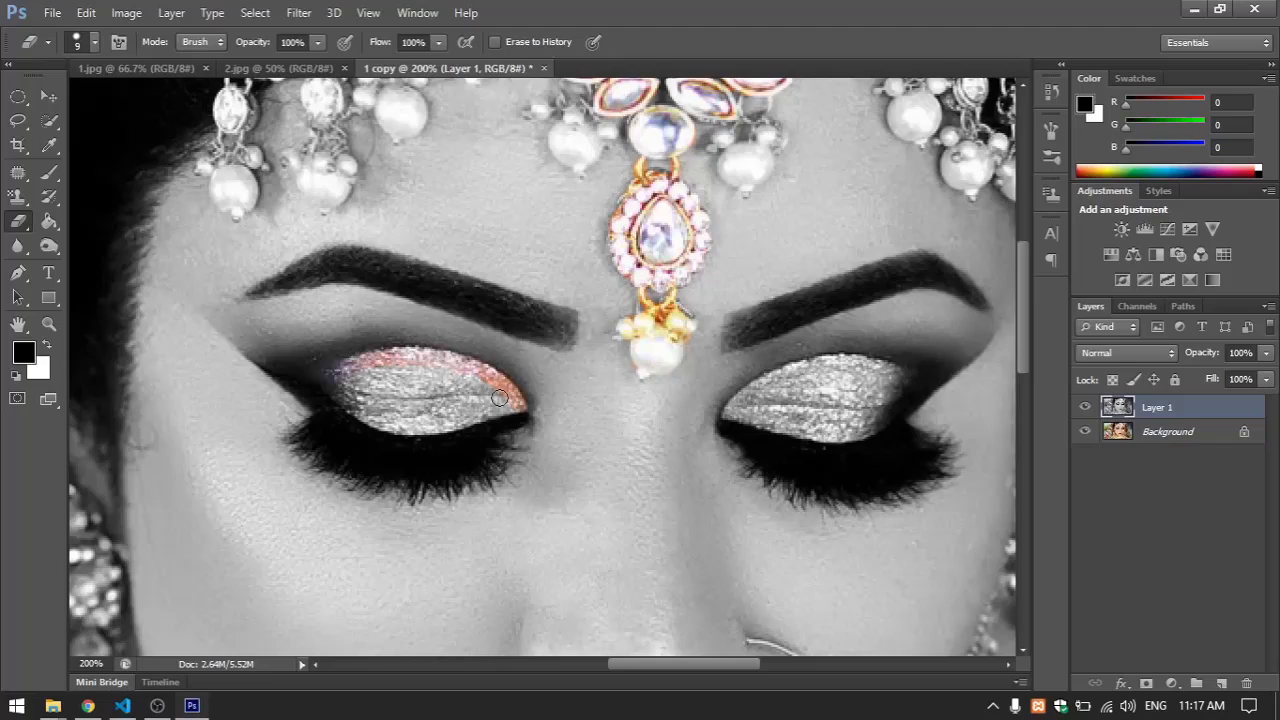
mouse_move(506, 404)
mouse_down()
mouse_move(387, 426)
mouse_move(373, 411)
mouse_move(458, 412)
mouse_move(496, 396)
mouse_move(410, 373)
mouse_move(367, 372)
mouse_move(354, 386)
mouse_move(452, 400)
mouse_move(389, 403)
mouse_move(451, 402)
mouse_move(477, 381)
mouse_move(420, 366)
mouse_move(476, 369)
mouse_move(449, 361)
mouse_move(416, 358)
mouse_move(365, 382)
mouse_up()
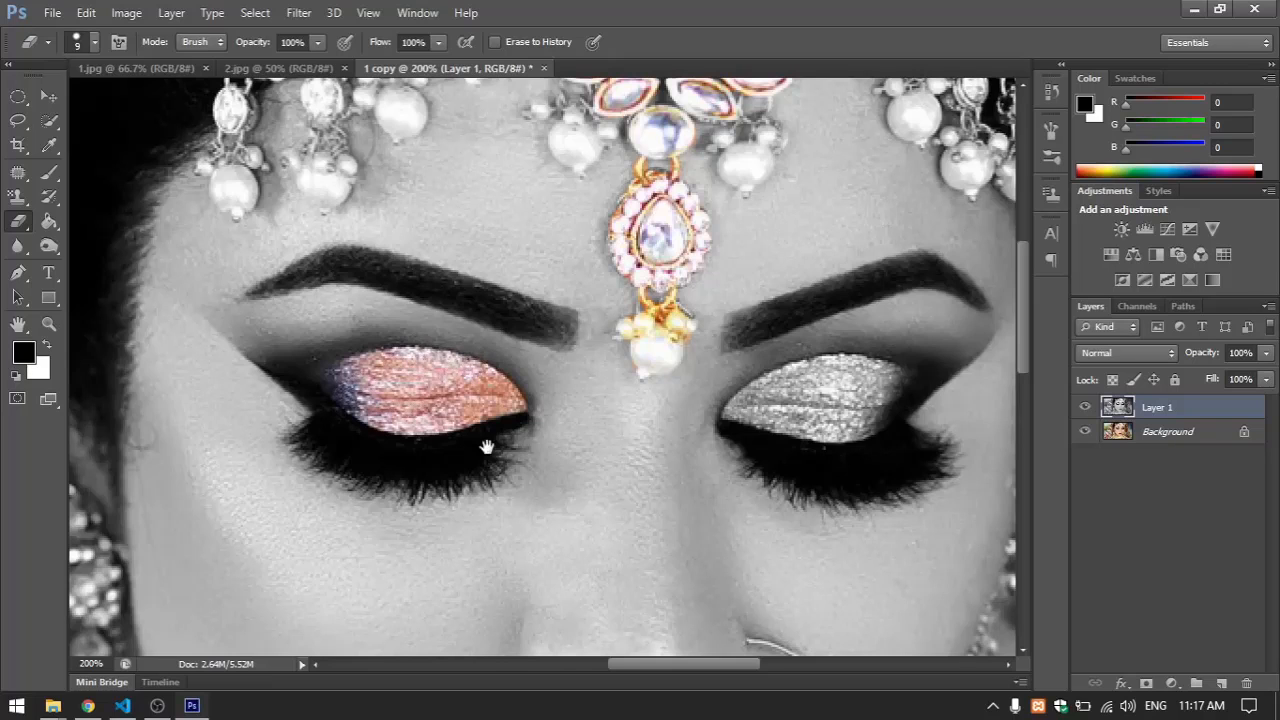
Reduce the Eraser to size 4 and restore the gold colour along the nose ring's hoop
drag(487, 447, 500, 380)
drag(651, 400, 571, 347)
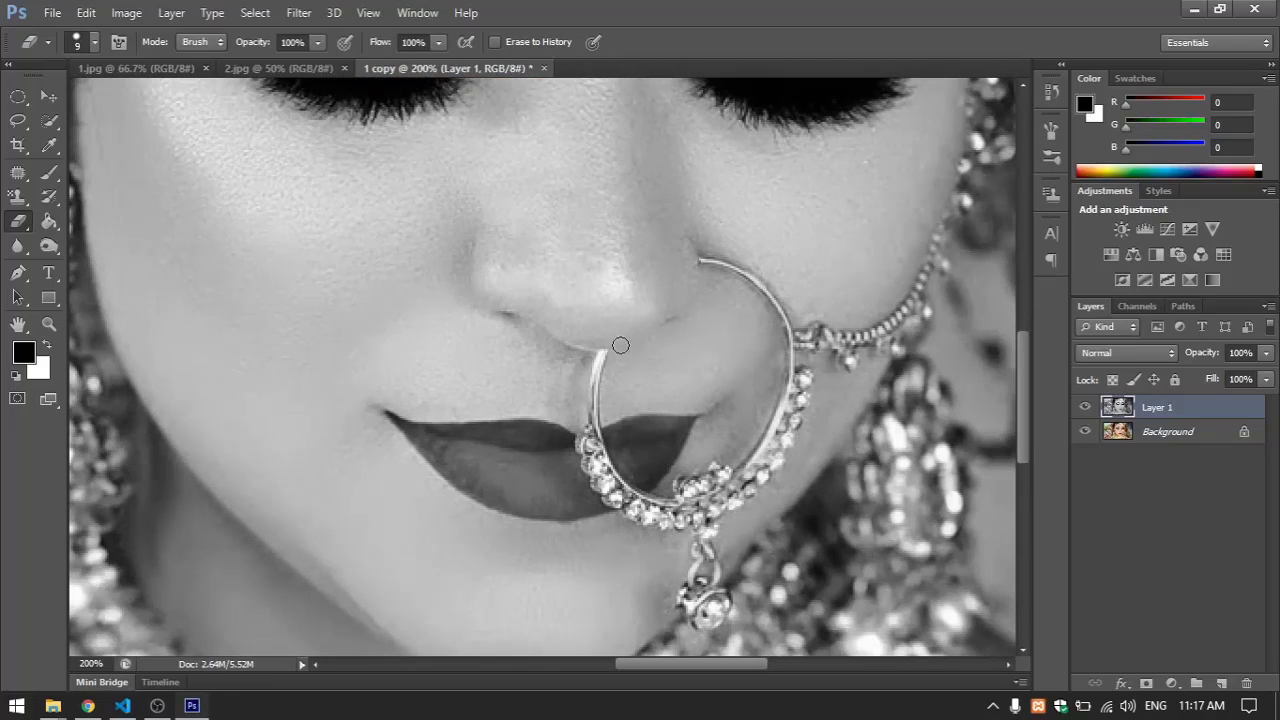
key(bracketleft)
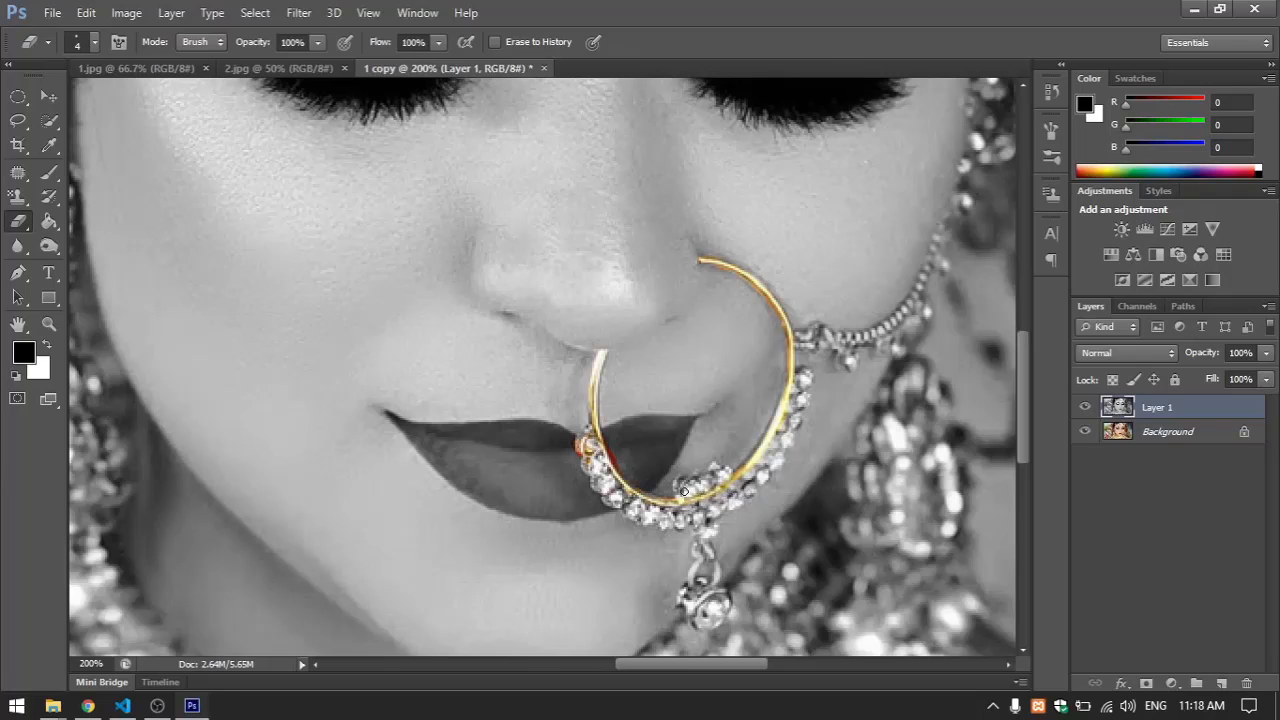
Enlarge the Eraser and erase over the beaded necklace and the left earring to restore their gold colour
key(ctrl+minus)
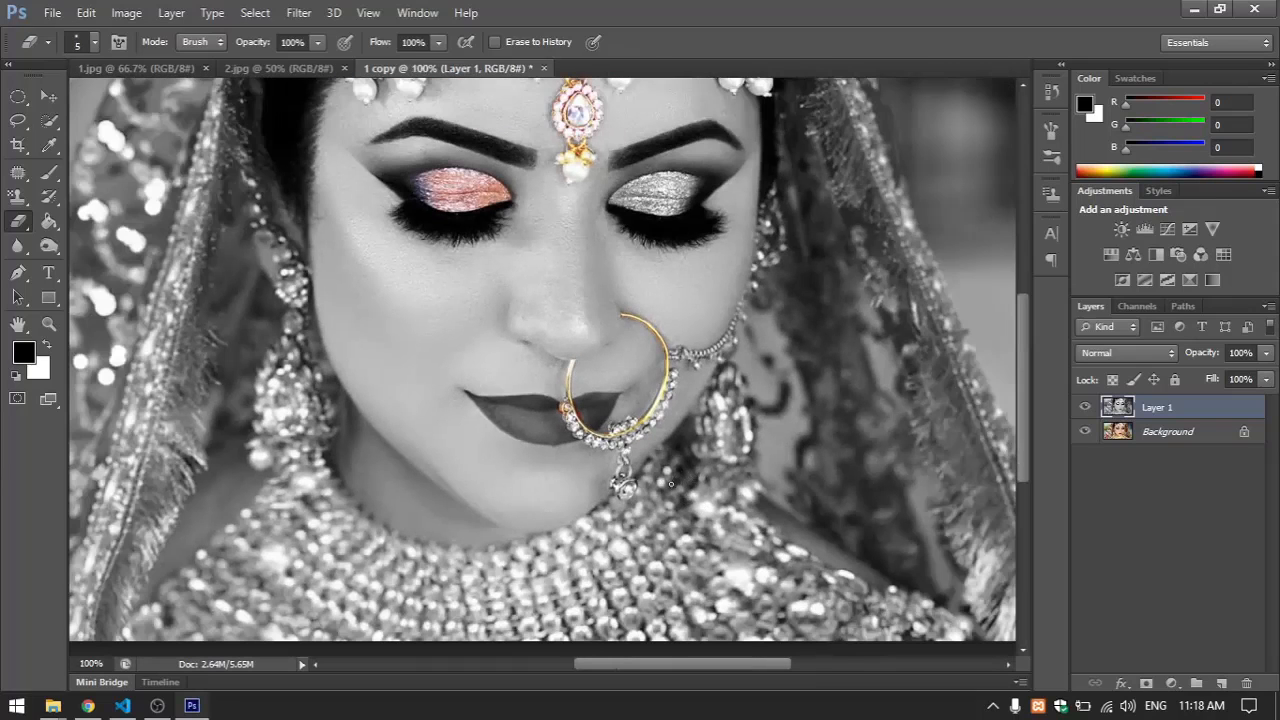
key(bracketright)
key(bracketright)
key(bracketright)
key(bracketright)
key(bracketright)
key(bracketright)
key(bracketright)
key(bracketright)
key(bracketright)
mouse_move(630, 622)
mouse_down()
mouse_move(718, 634)
mouse_move(735, 622)
mouse_move(529, 630)
mouse_move(377, 603)
mouse_move(313, 567)
mouse_move(316, 554)
mouse_move(265, 603)
mouse_move(277, 640)
mouse_move(256, 633)
mouse_move(270, 567)
mouse_move(240, 571)
mouse_move(171, 649)
mouse_move(190, 622)
mouse_move(151, 643)
mouse_move(282, 550)
mouse_move(296, 503)
mouse_move(328, 541)
mouse_move(387, 572)
mouse_move(536, 579)
mouse_move(610, 569)
mouse_move(684, 481)
mouse_move(615, 539)
mouse_move(487, 602)
mouse_move(710, 554)
mouse_move(847, 627)
mouse_move(718, 537)
mouse_move(736, 567)
mouse_move(876, 652)
mouse_move(930, 630)
mouse_up()
mouse_move(435, 630)
mouse_down()
mouse_move(300, 595)
mouse_move(280, 520)
mouse_move(187, 612)
mouse_move(128, 640)
mouse_move(293, 478)
mouse_move(285, 425)
mouse_move(275, 440)
mouse_move(290, 380)
mouse_move(320, 500)
mouse_move(391, 566)
mouse_move(322, 505)
mouse_move(315, 422)
mouse_move(288, 366)
mouse_move(312, 408)
mouse_move(290, 282)
mouse_move(296, 296)
mouse_up()
Reduce the Eraser to size 25 and restore the gold colour of the right earring
key(bracketleft)
key(bracketleft)
key(bracketleft)
key(bracketleft)
key(bracketleft)
key(bracketleft)
key(bracketleft)
mouse_move(723, 389)
mouse_down()
mouse_move(747, 458)
mouse_move(742, 435)
mouse_move(718, 440)
mouse_move(714, 409)
mouse_move(705, 459)
mouse_move(739, 485)
mouse_up()
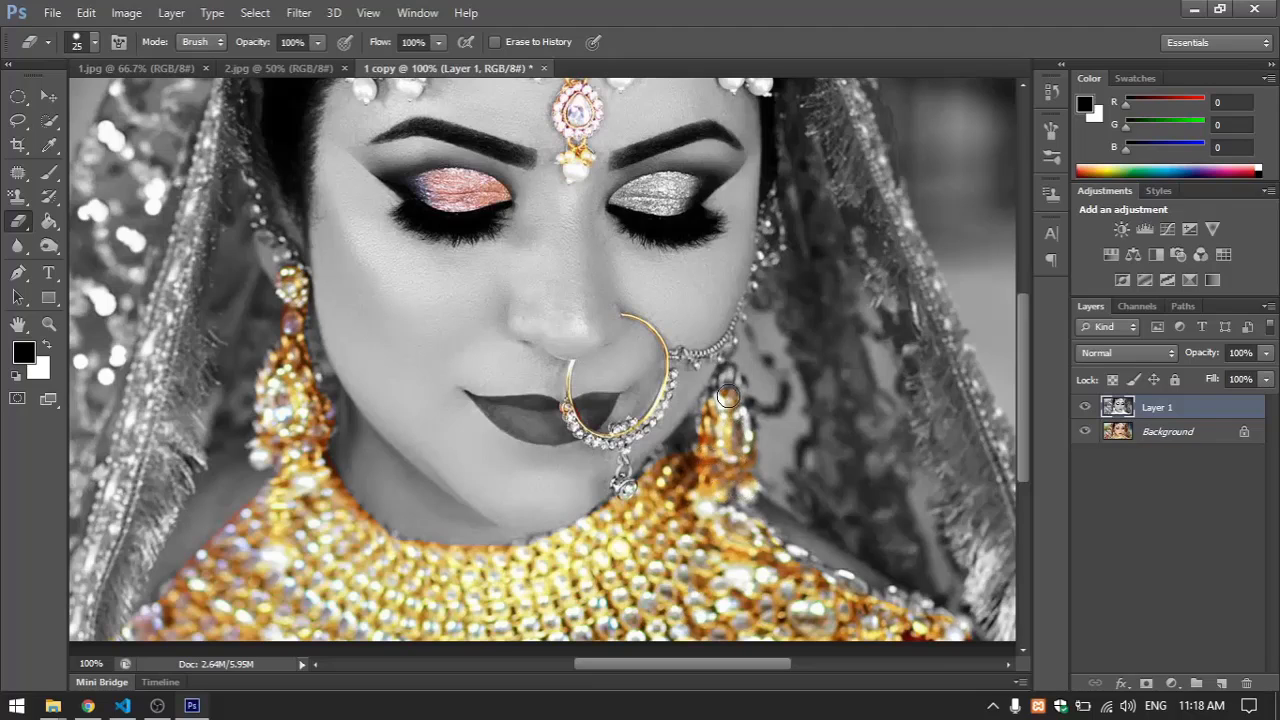
Reduce the Eraser to size 8 and restore the gold colour of the chain attached to the nose ring
key(bracketleft)
key(bracketleft)
key(bracketleft)
key(bracketleft)
key(bracketleft)
drag(583, 249, 563, 378)
key(ctrl+minus)
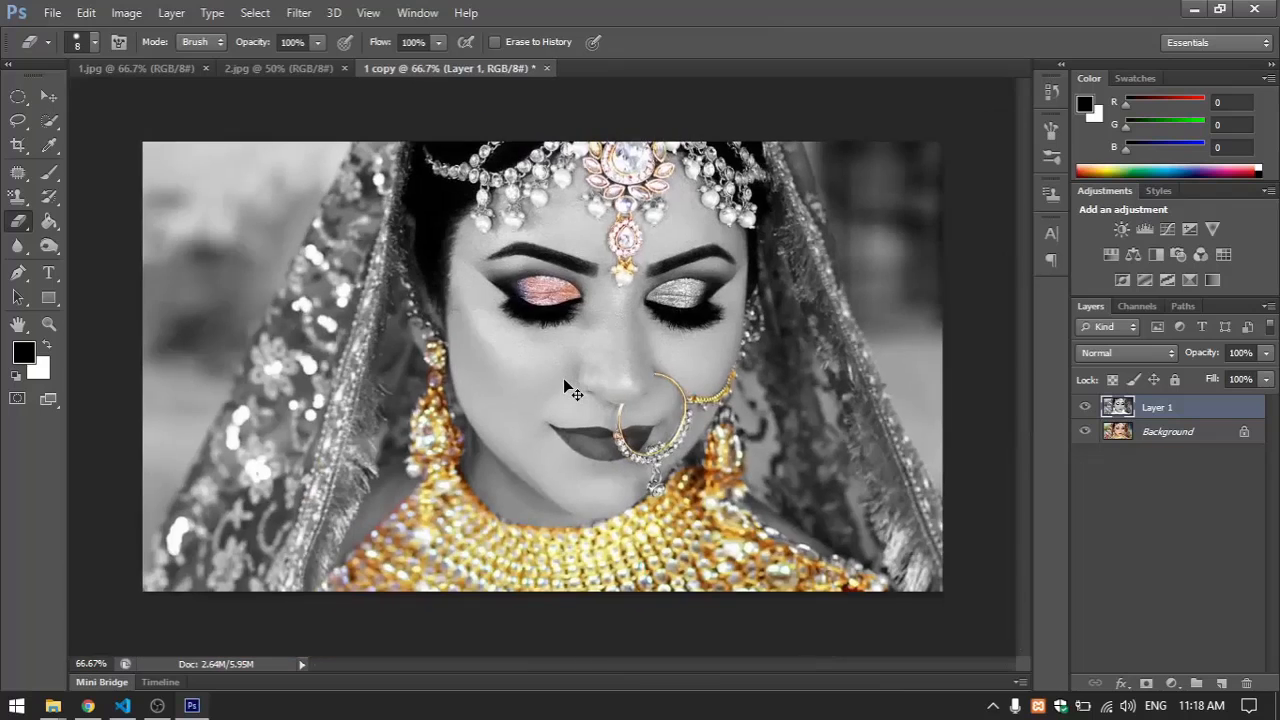
key(ctrl+0)
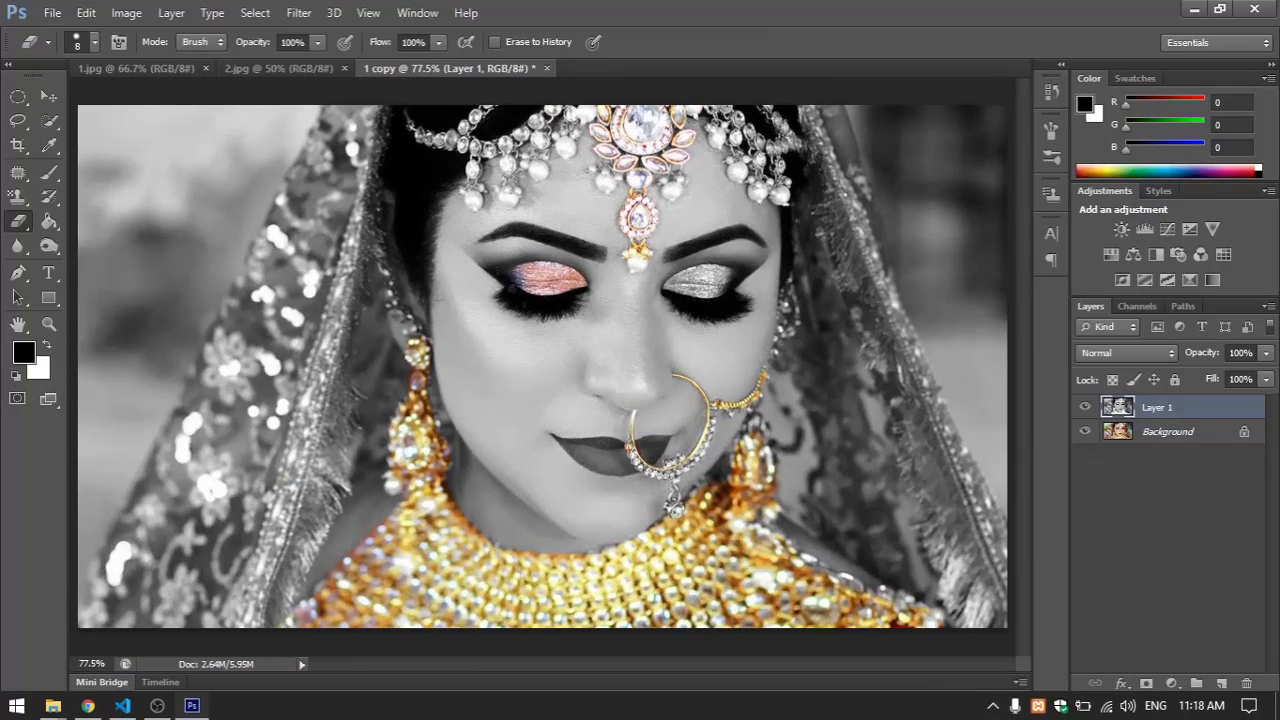
In 2.jpg, duplicate the background layer and desaturate the duplicate
click(306, 68)
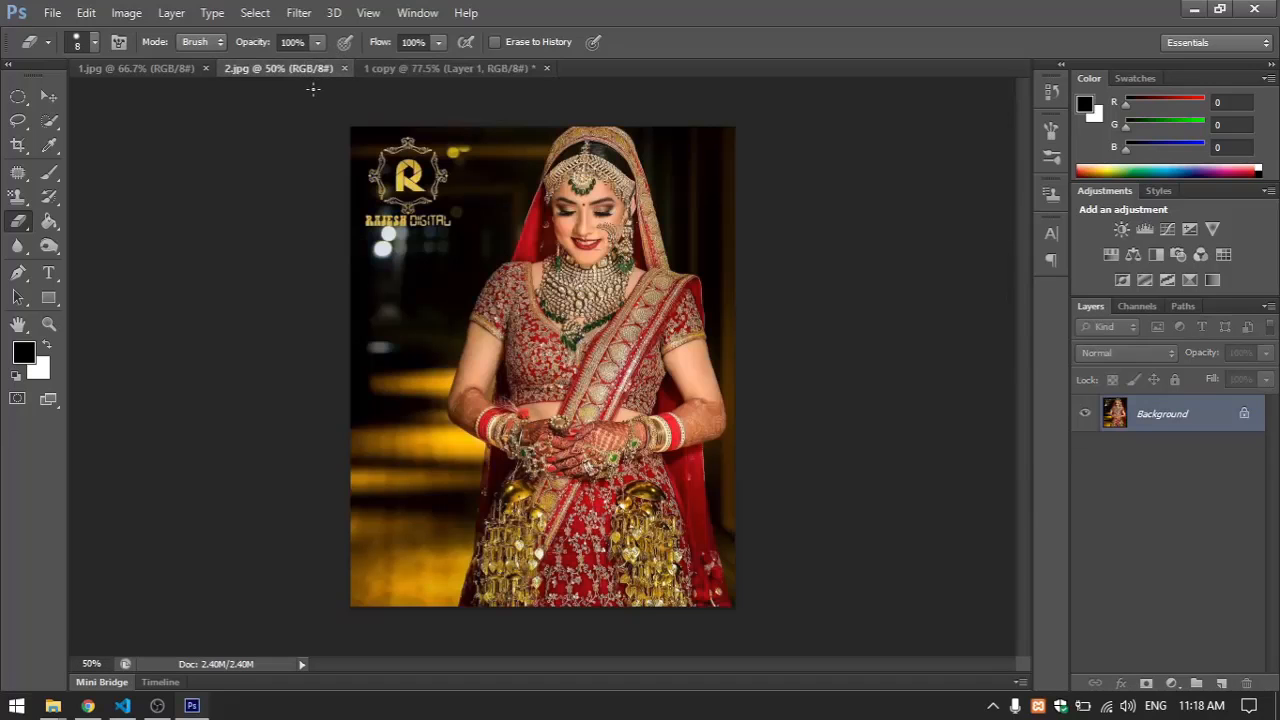
key(ctrl+plus)
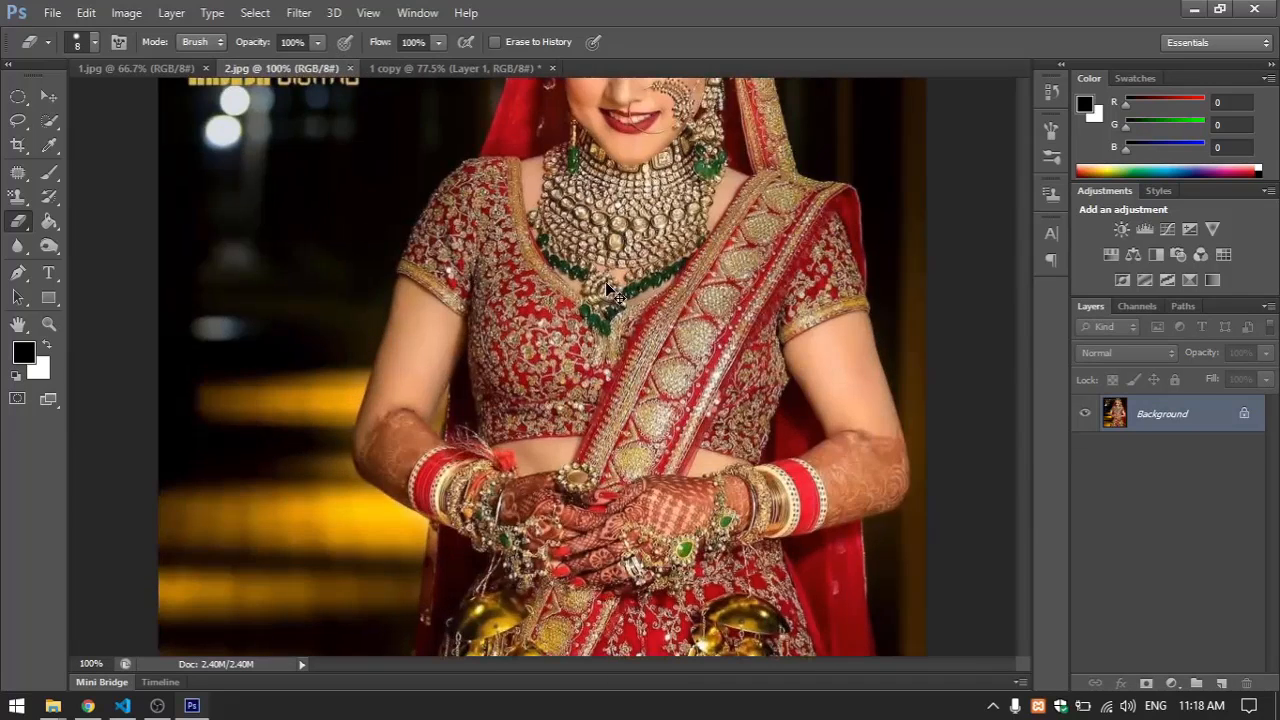
key(ctrl+0)
key(ctrl+j)
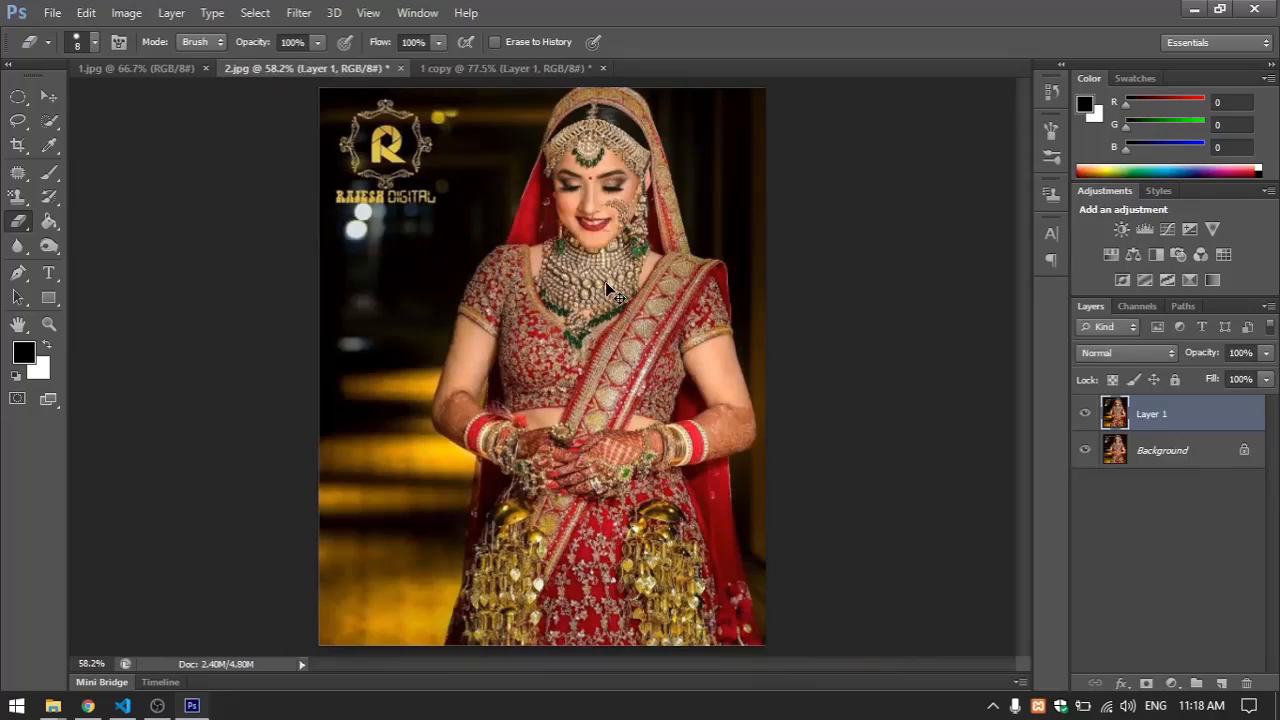
key(ctrl+shift+u)
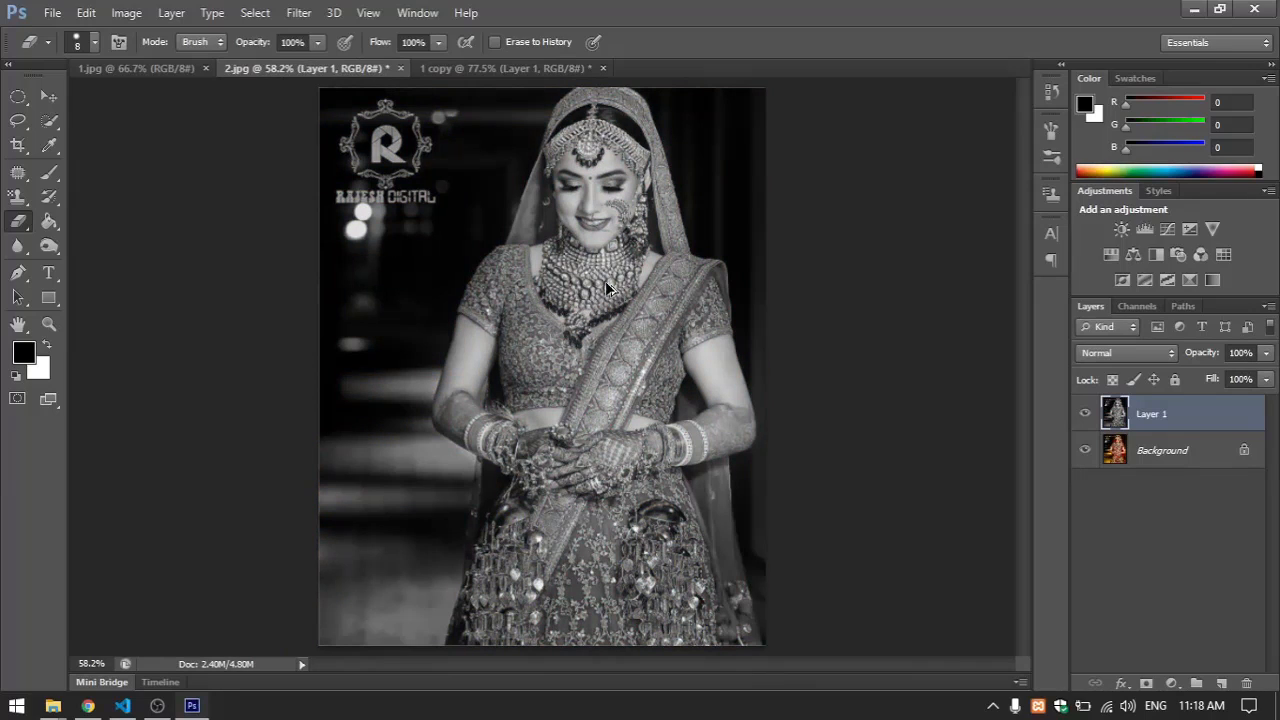
Examine the desaturated 2.jpg up close, and compare the original 1.jpg with the selectively coloured 1 copy
key(ctrl+plus)
key(ctrl+plus)
drag(635, 142, 585, 273)
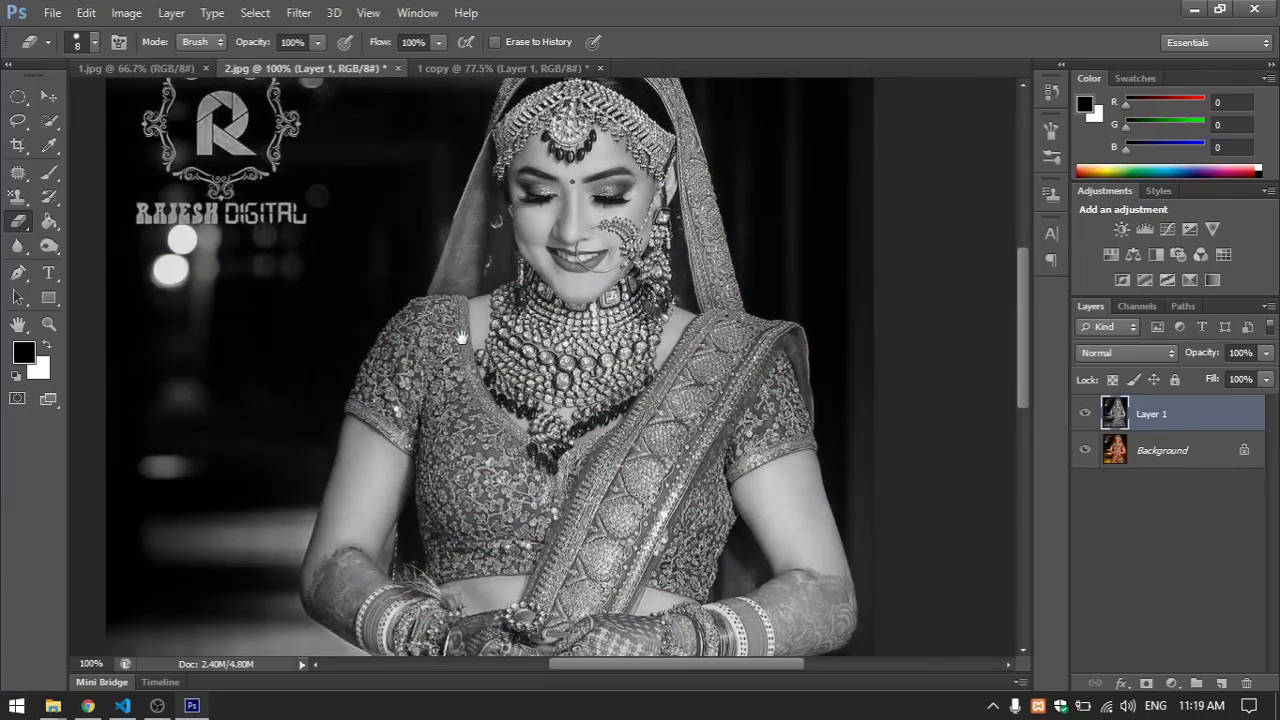
drag(461, 338, 516, 267)
key(ctrl+minus)
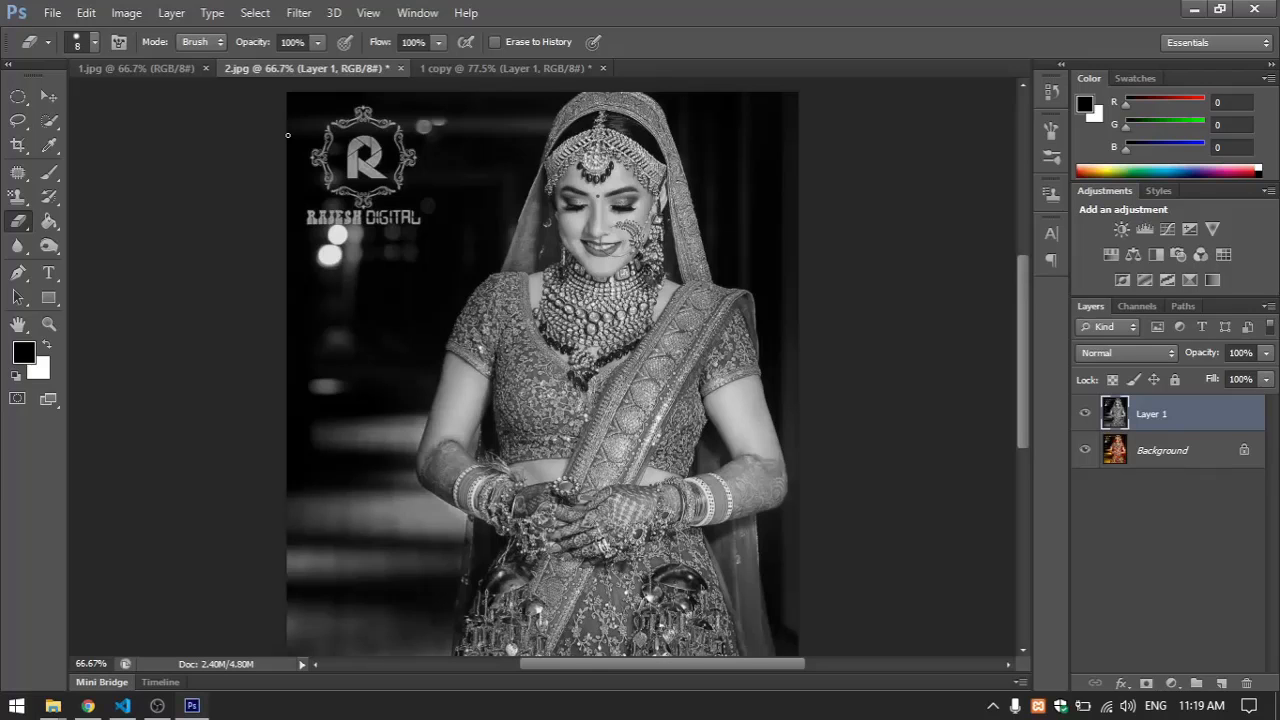
click(168, 65)
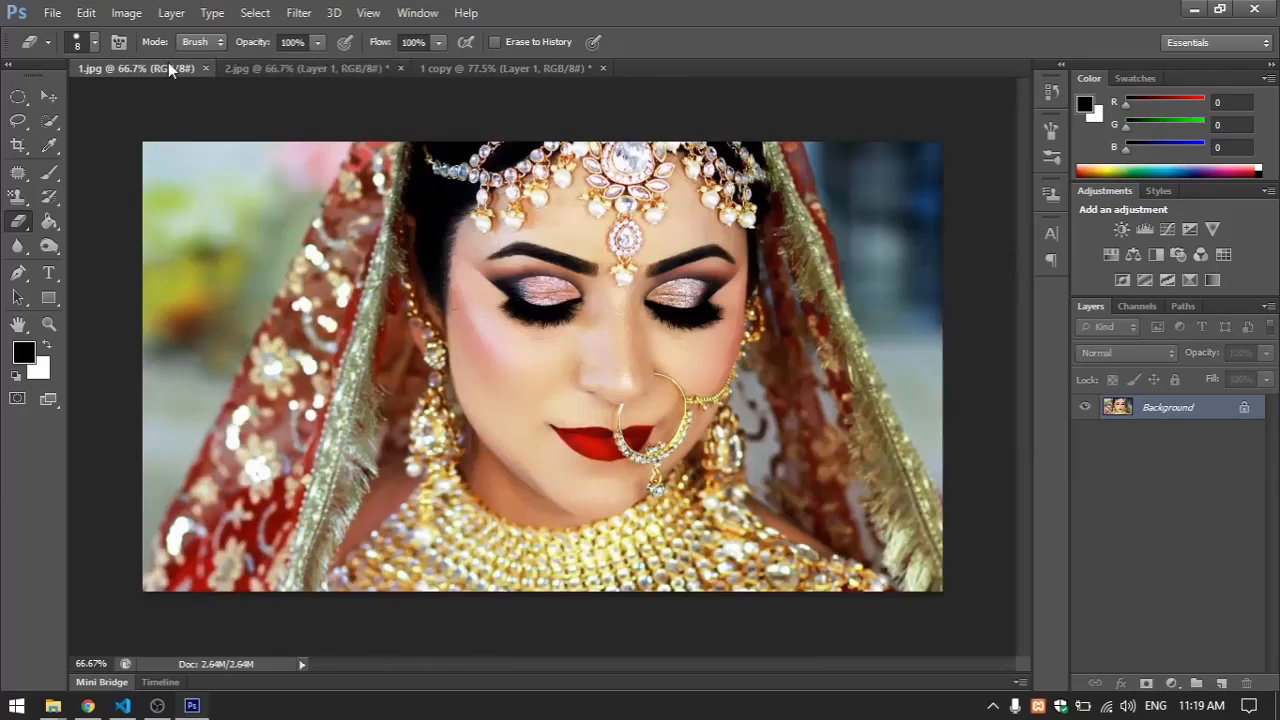
click(440, 68)
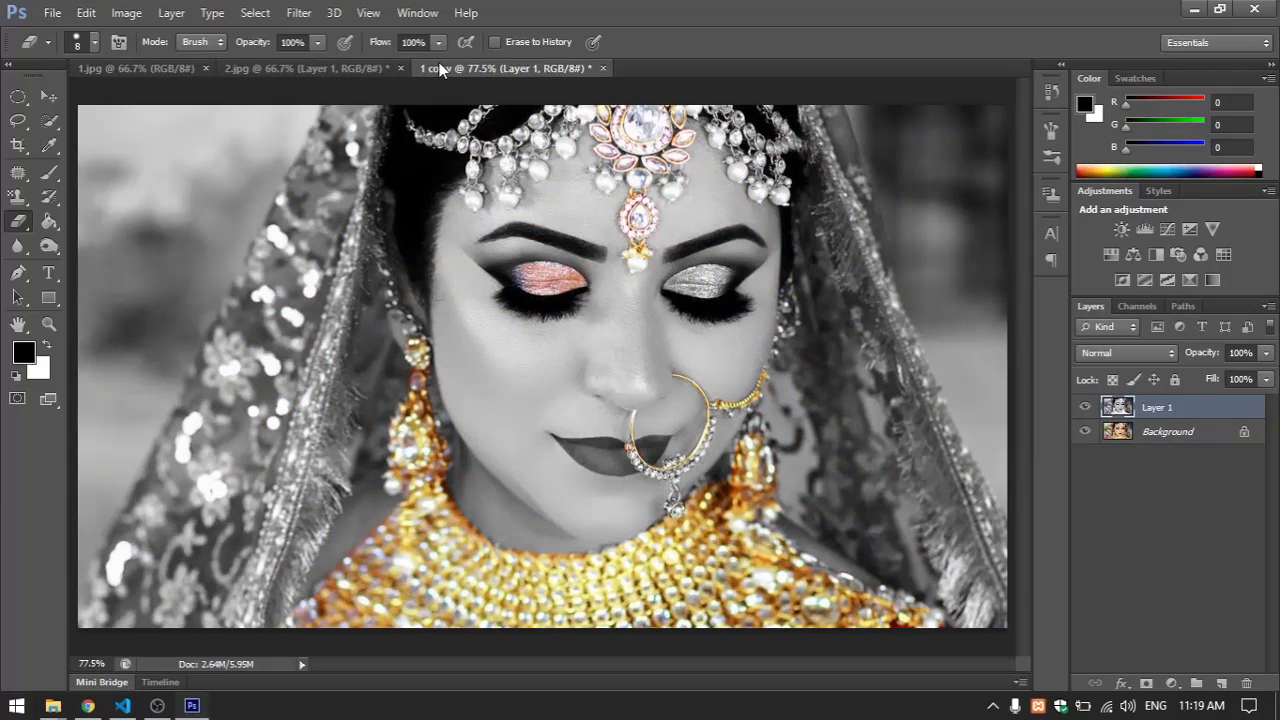
Compare 1.jpg with the selectively coloured 1 copy, and compare 2.jpg with and without its desaturated Layer 1
click(183, 65)
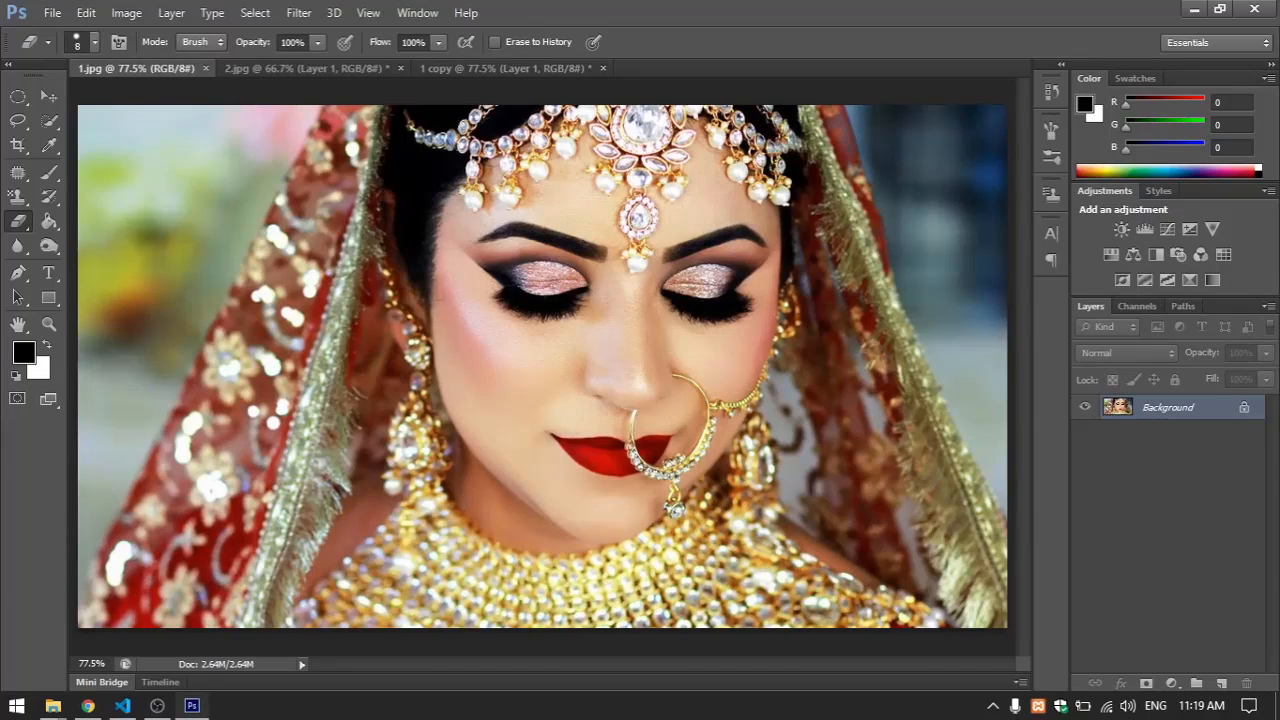
click(463, 64)
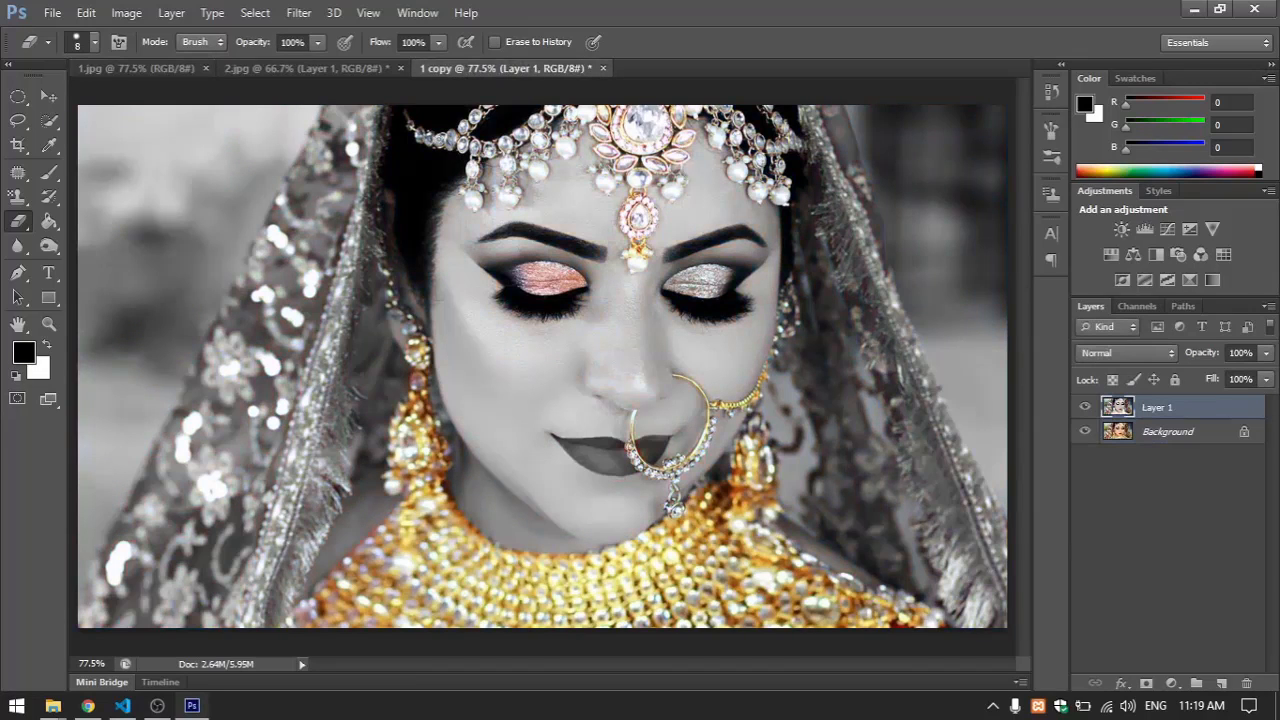
click(235, 68)
click(126, 13)
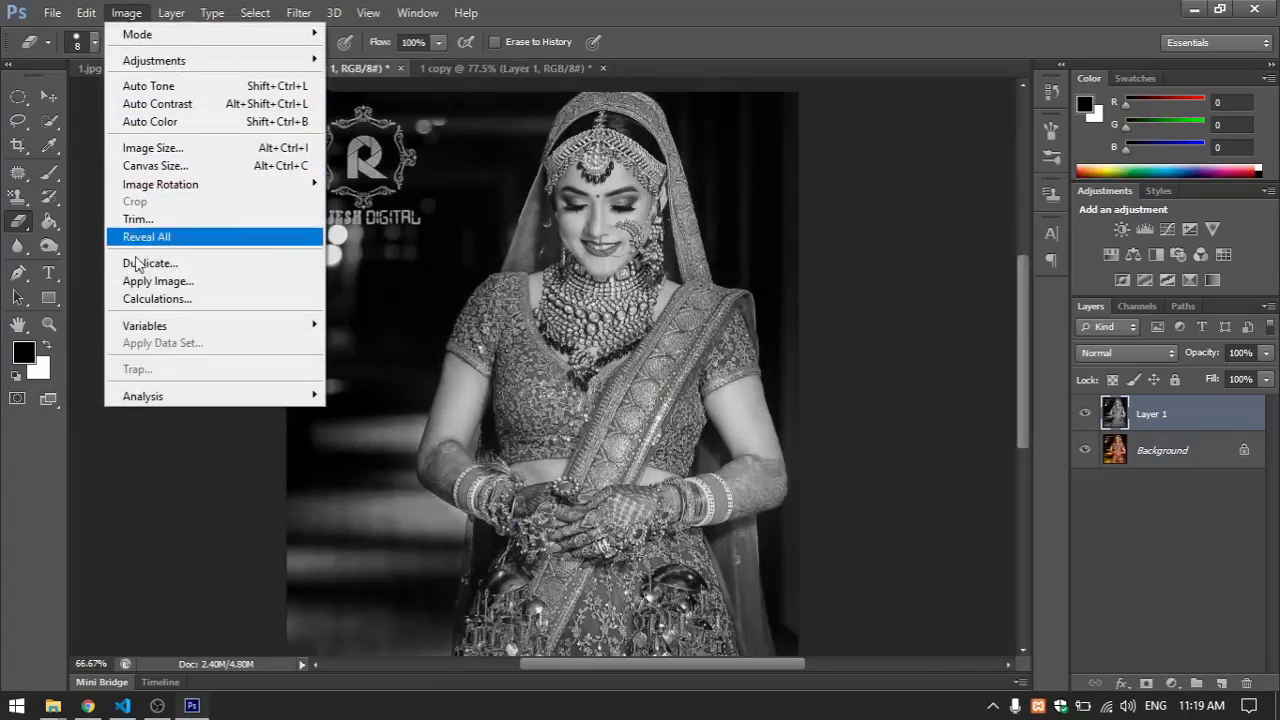
click(798, 22)
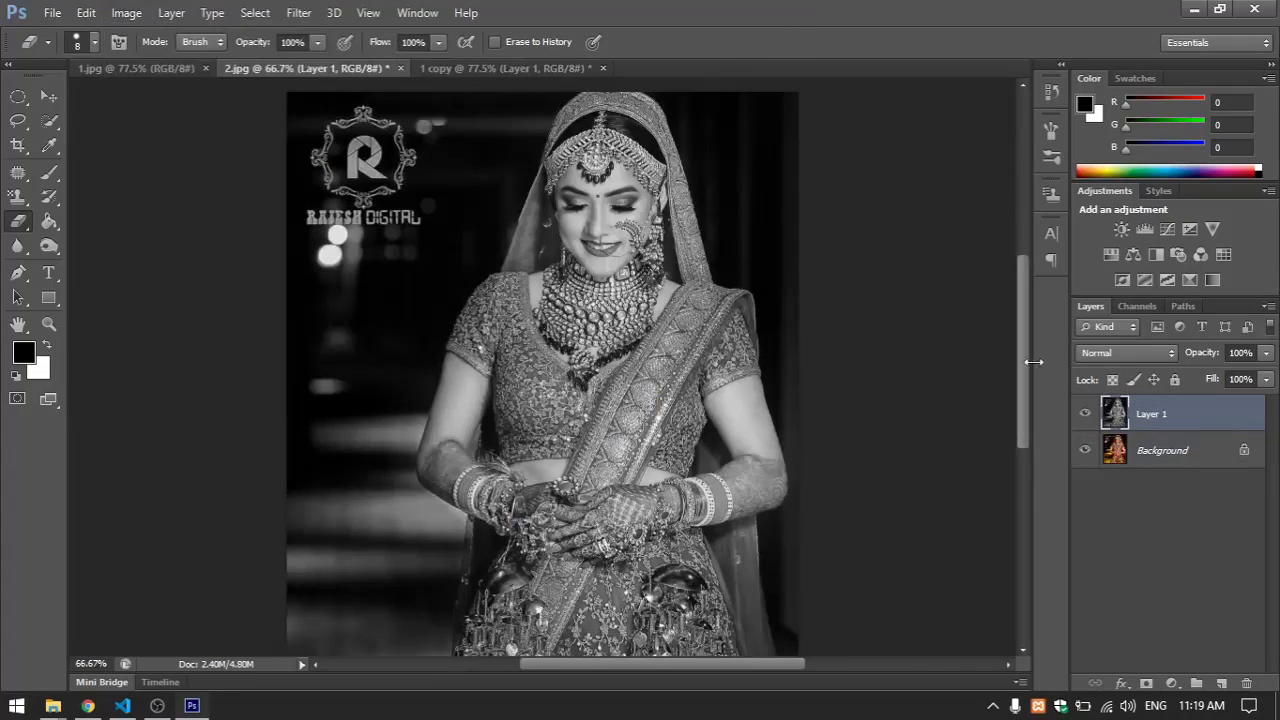
click(1085, 413)
click(1085, 413)
In 2.jpg, duplicate the desaturated Layer 1
click(126, 13)
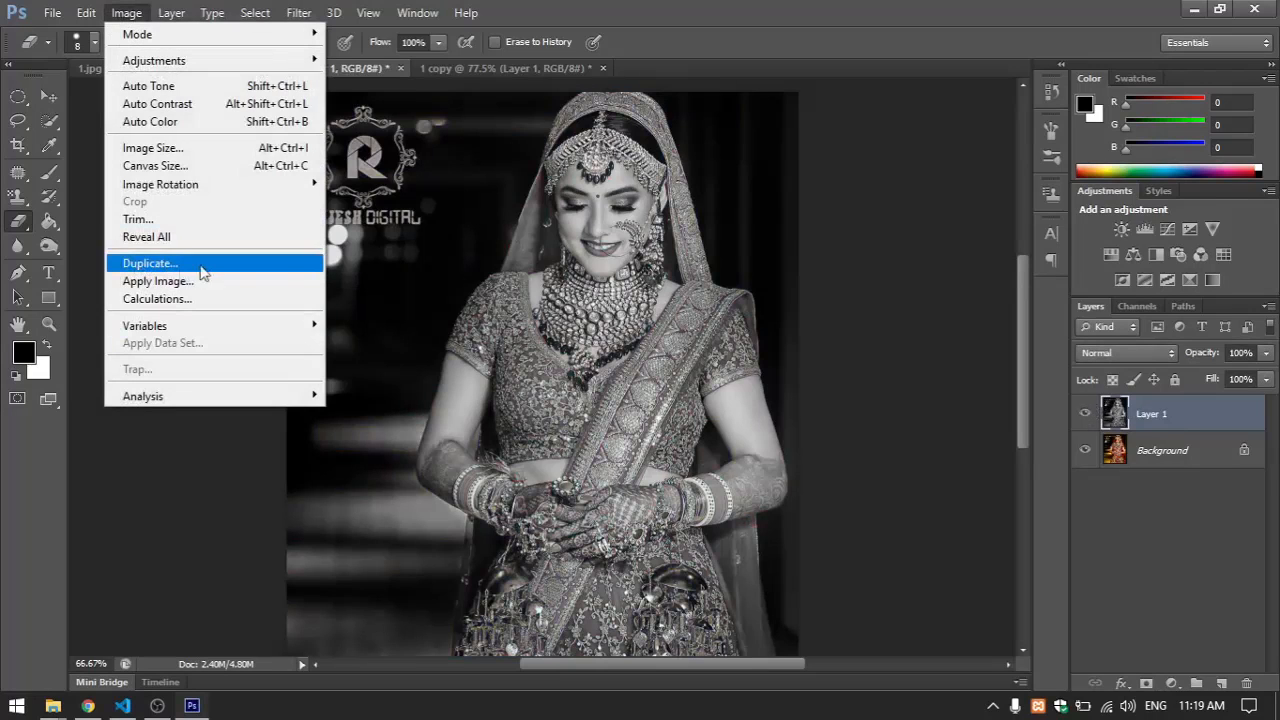
click(1160, 440)
click(1163, 416)
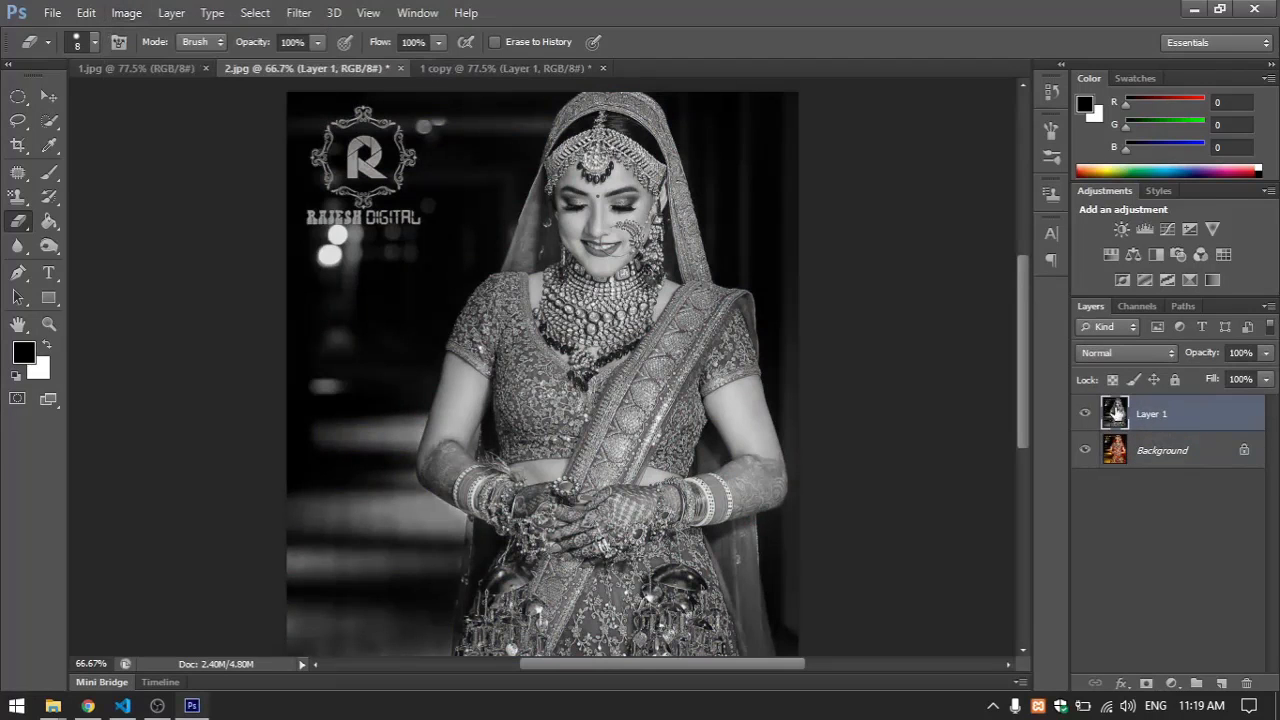
key(ctrl+j)
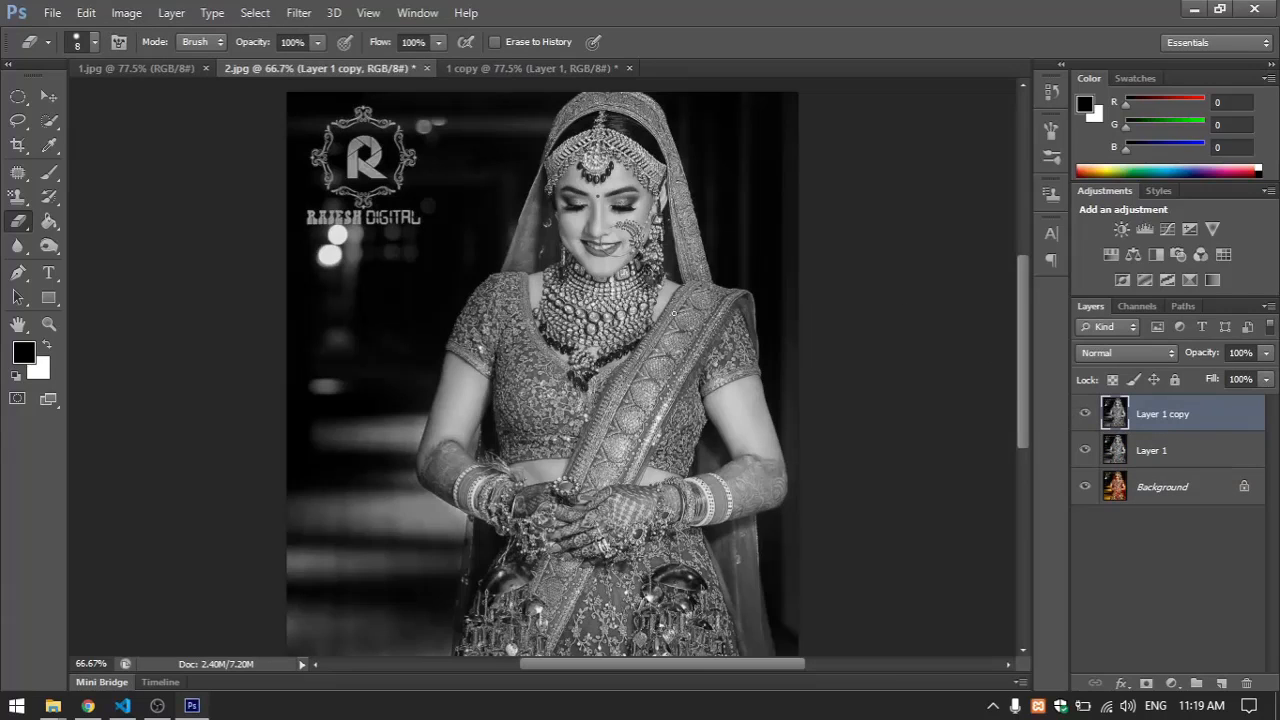
Check the file name and format that Save As offers for 2.jpg and 1 copy, without saving either
key(ctrl+shift+s)
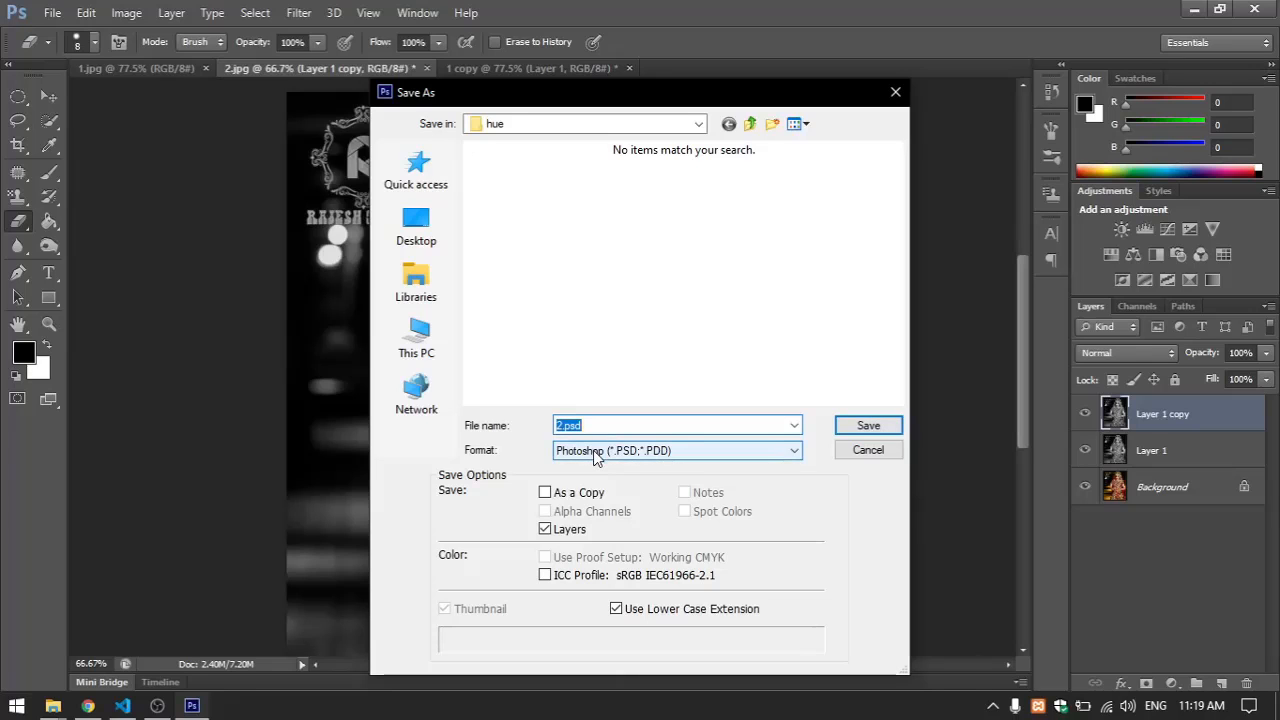
click(860, 452)
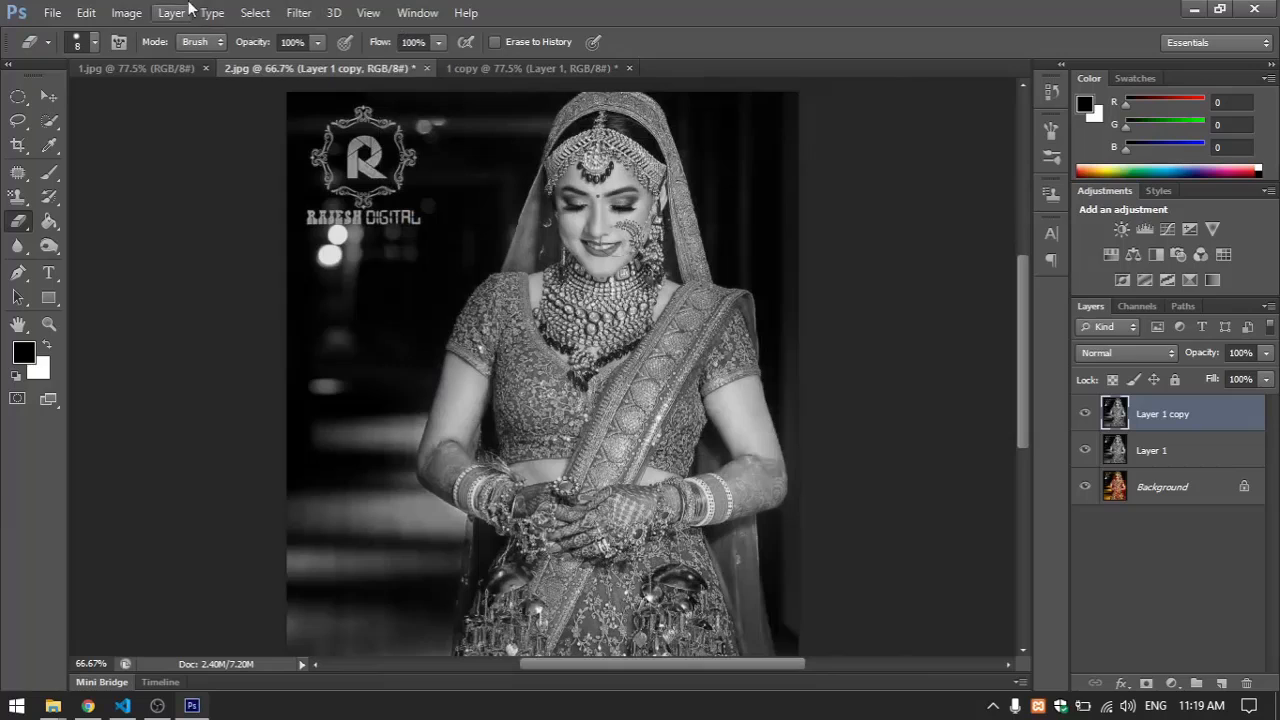
click(126, 12)
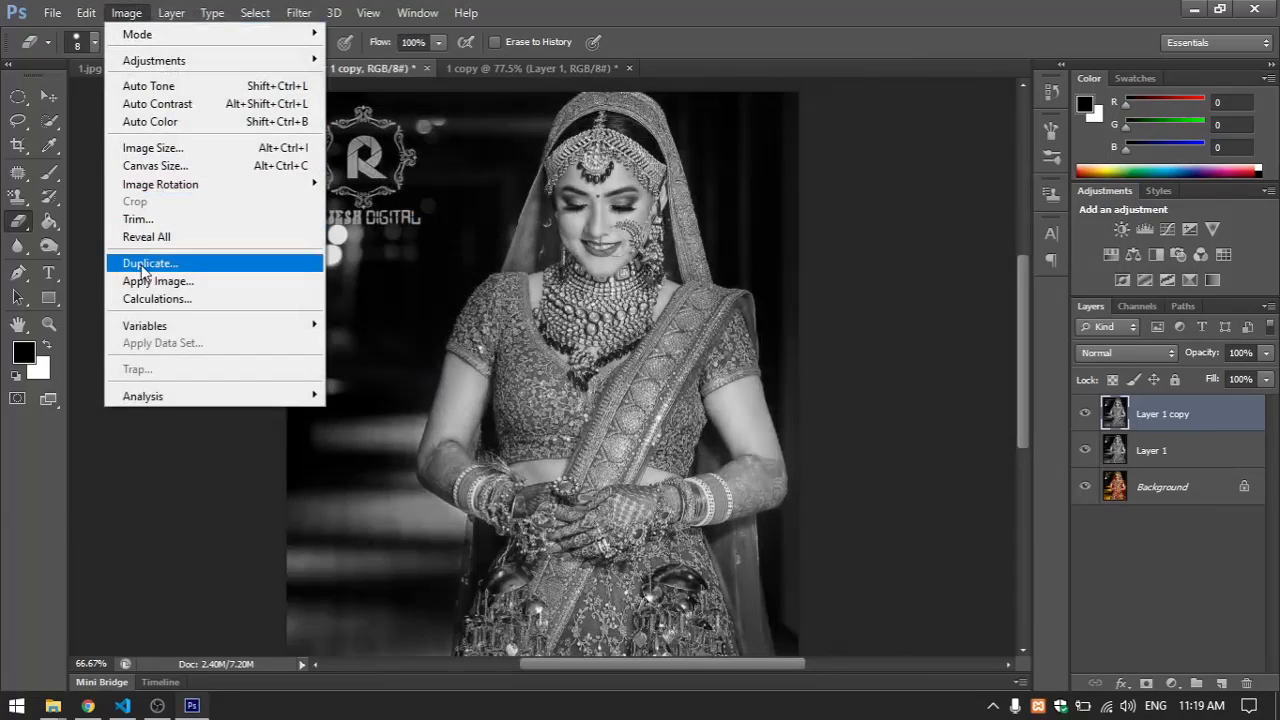
click(538, 75)
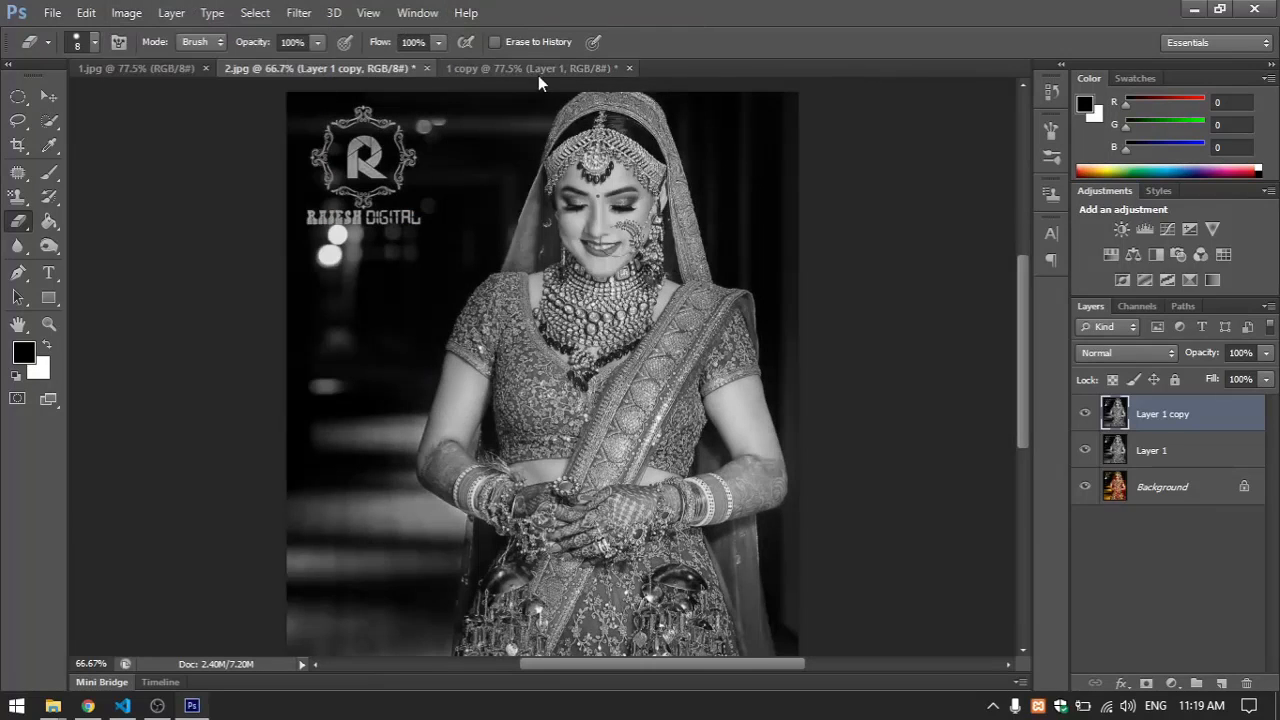
click(486, 69)
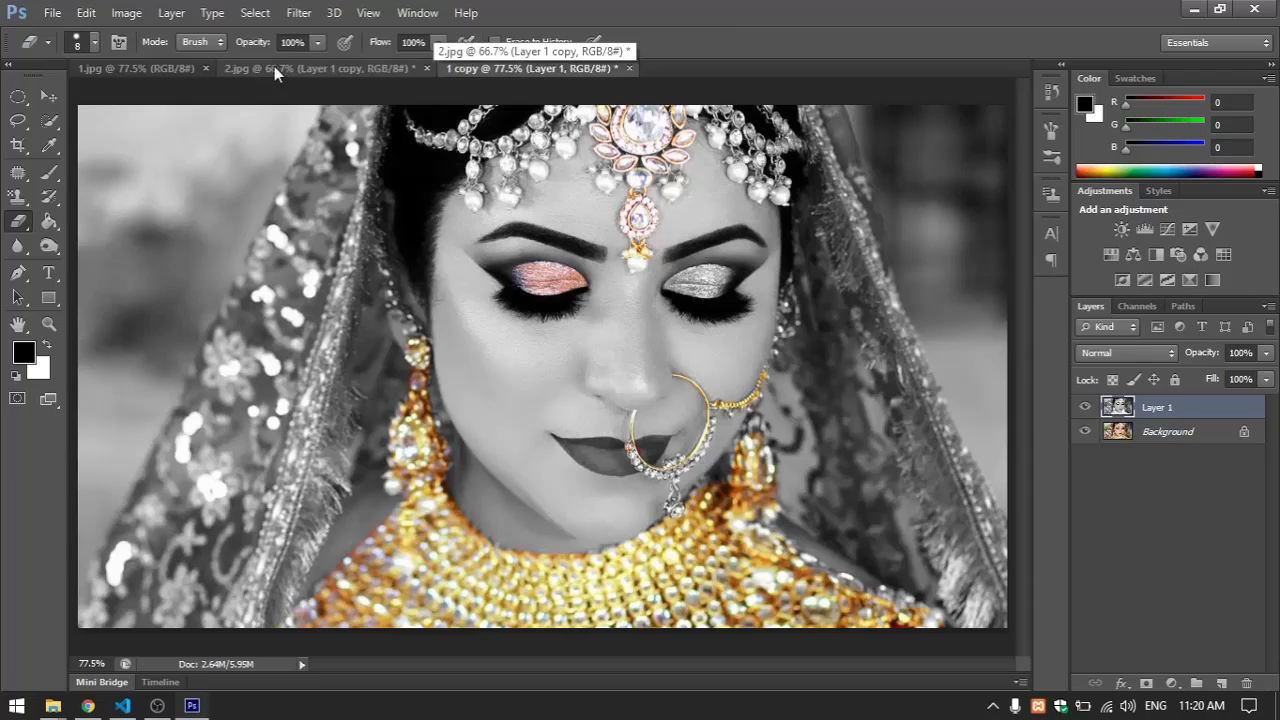
key(ctrl+shift+s)
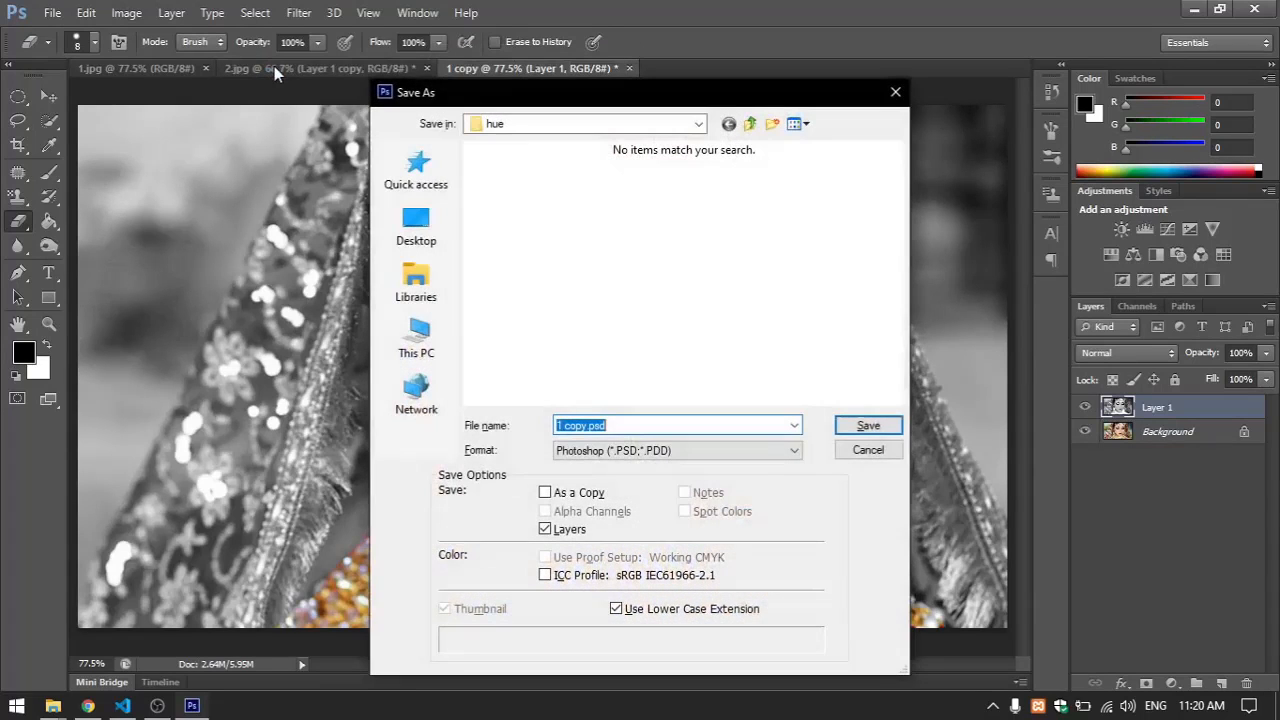
click(862, 451)
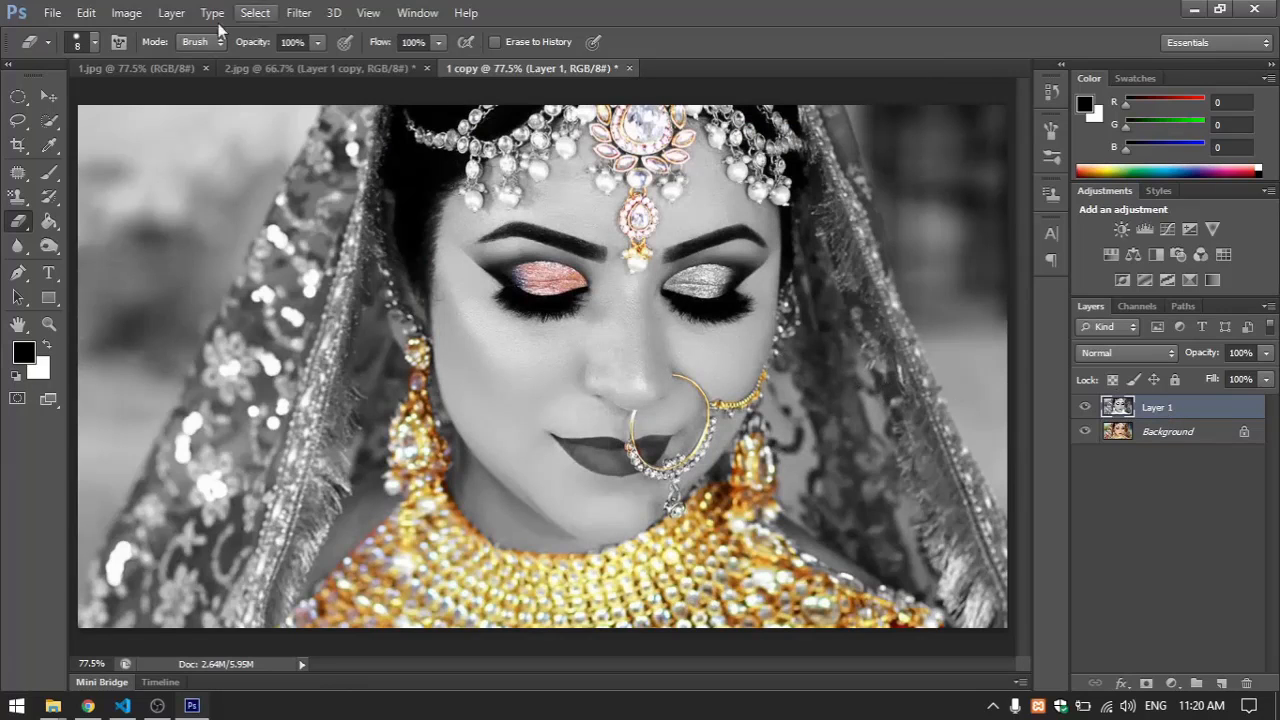
Duplicate the original 1.jpg image into a separate document, keeping the default name
click(130, 66)
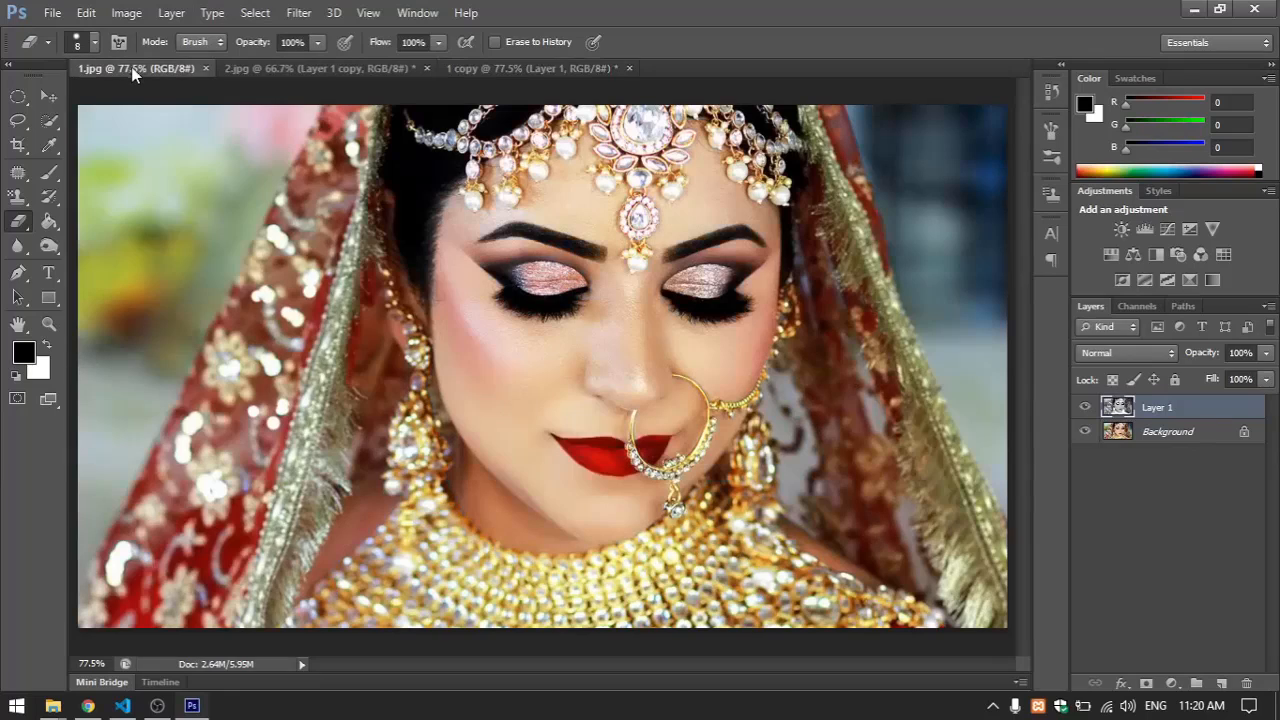
click(125, 13)
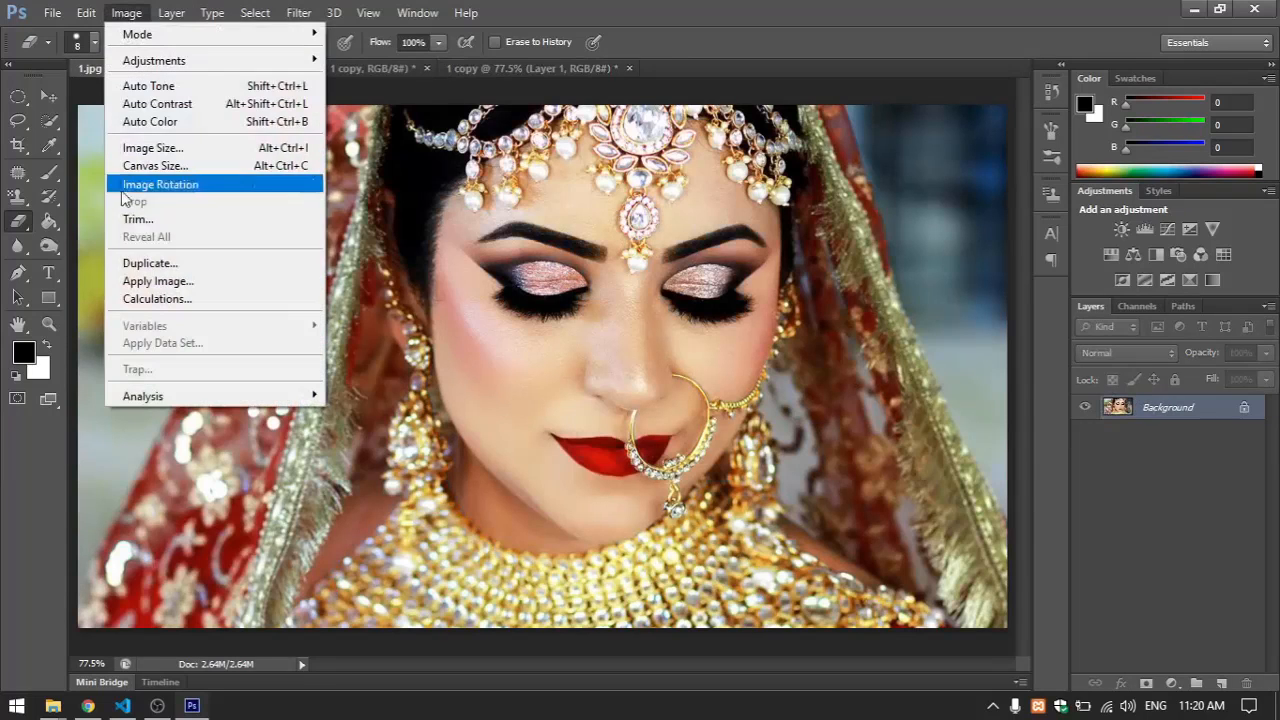
click(143, 260)
click(777, 236)
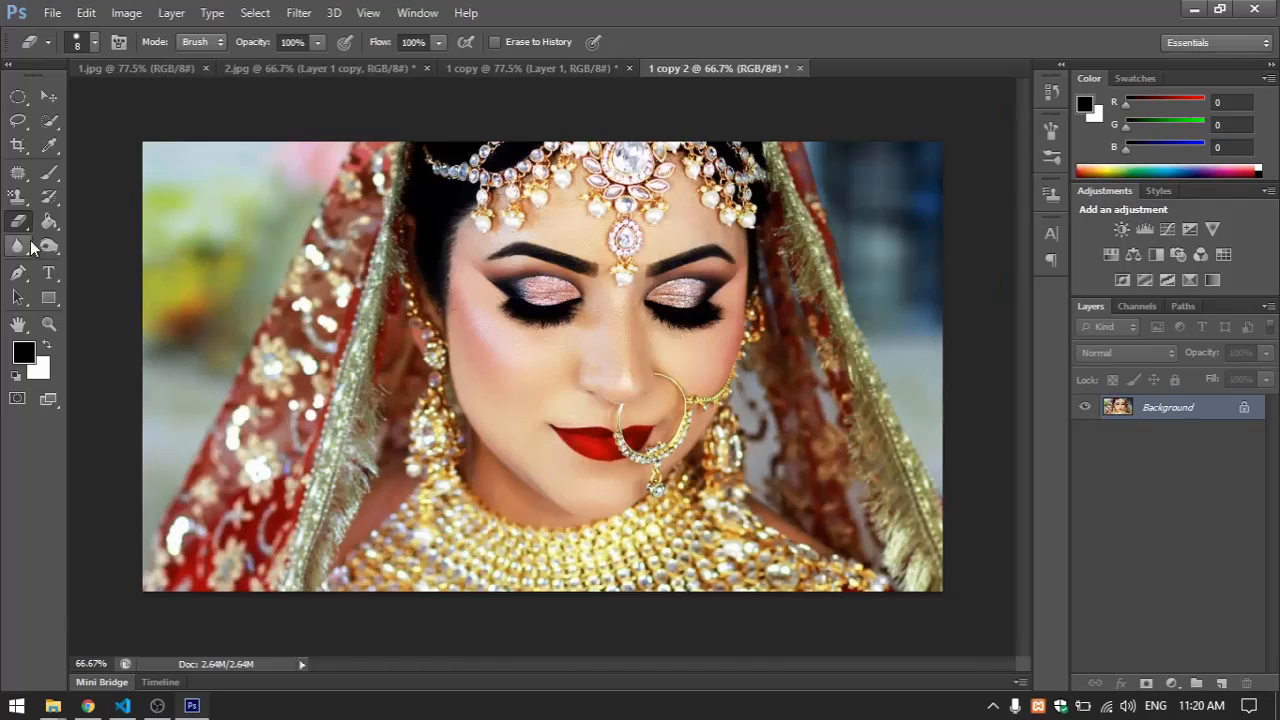
Paint scattered black dots over the bride's face in the new copy with the size 40 Brush, and check its Save As format without saving
click(48, 173)
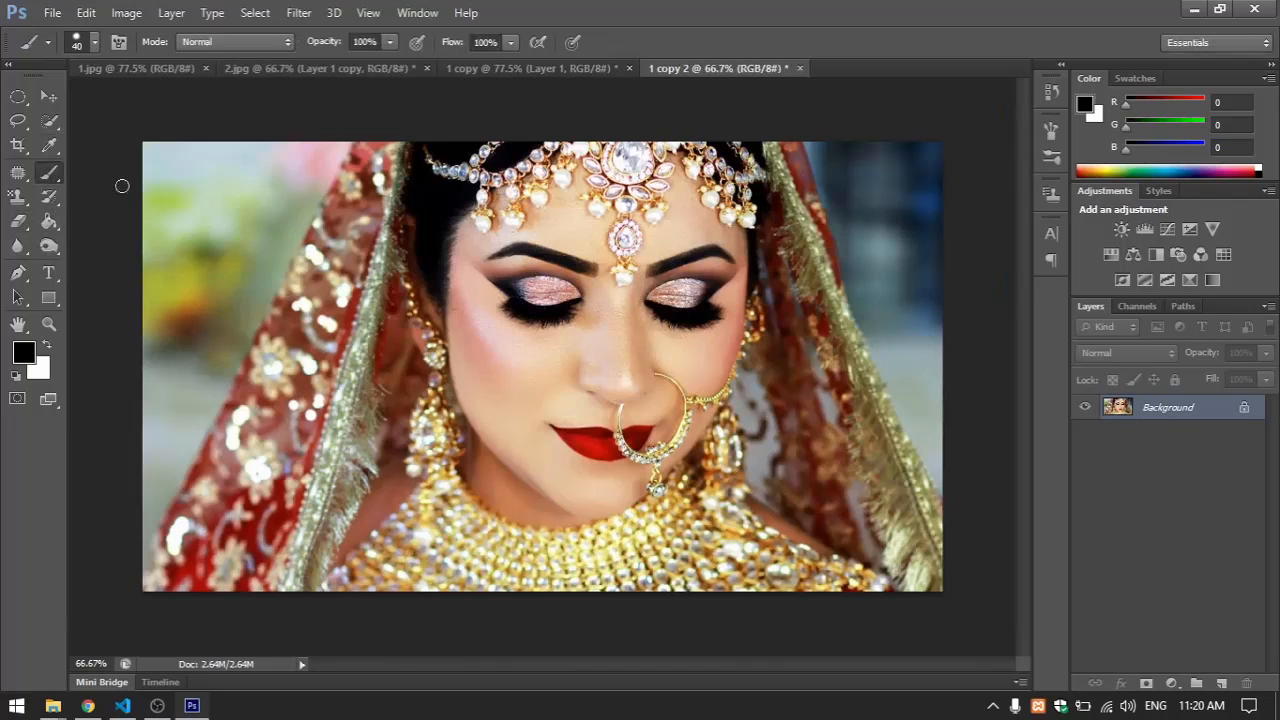
mouse_move(509, 259)
mouse_down()
mouse_move(653, 248)
mouse_move(621, 409)
mouse_move(688, 506)
mouse_up()
key(ctrl+shift+s)
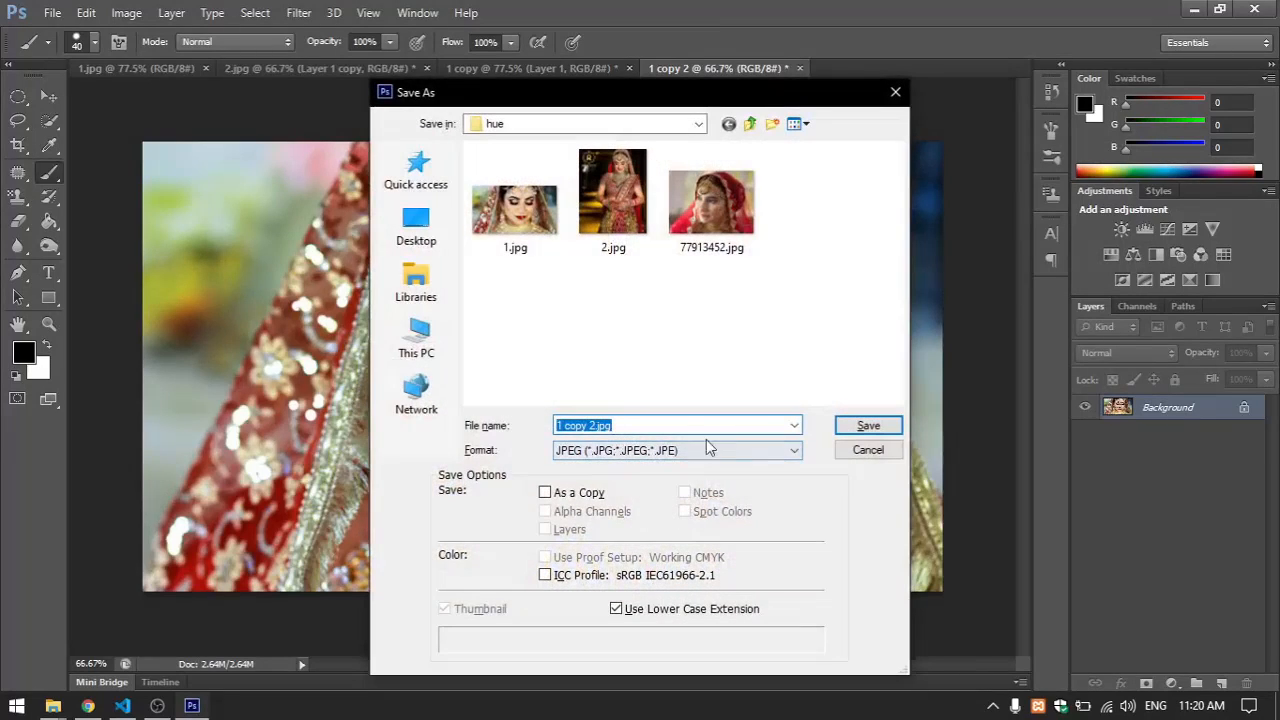
click(866, 450)
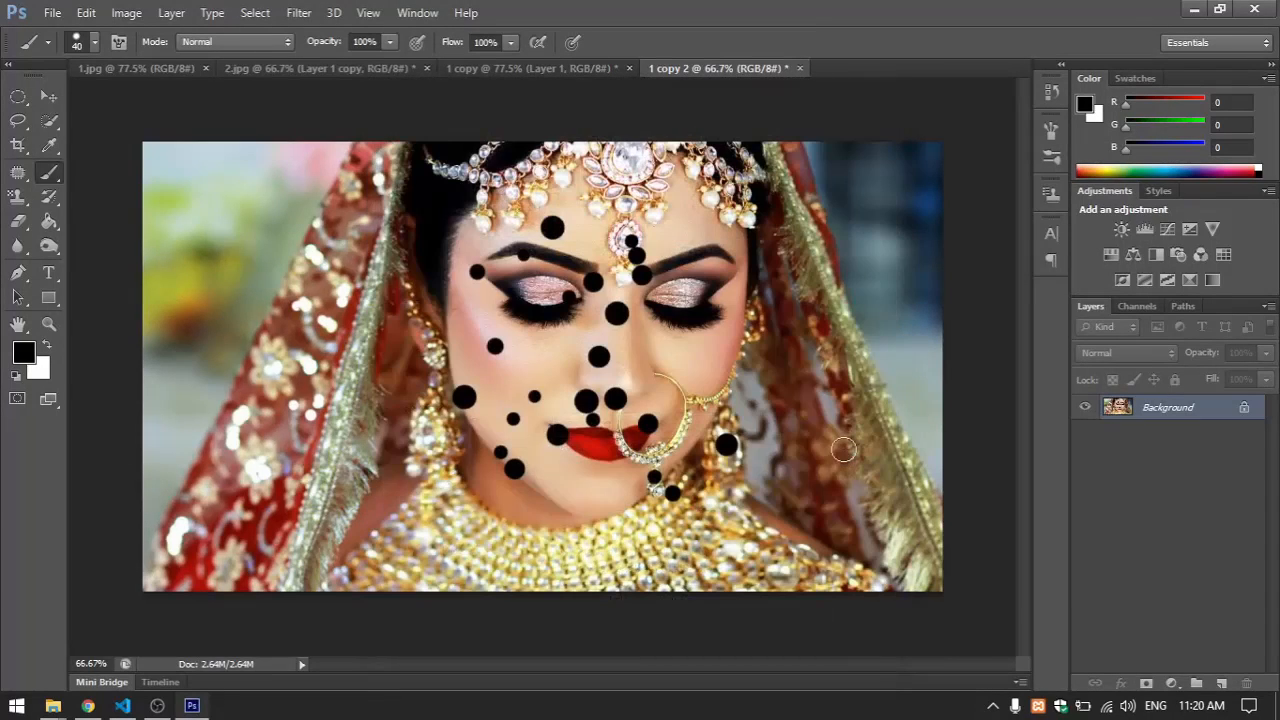
Duplicate the background layer of the dotted copy, and check which format Save As offers for the layered document without saving
key(ctrl+j)
key(ctrl+shift+s)
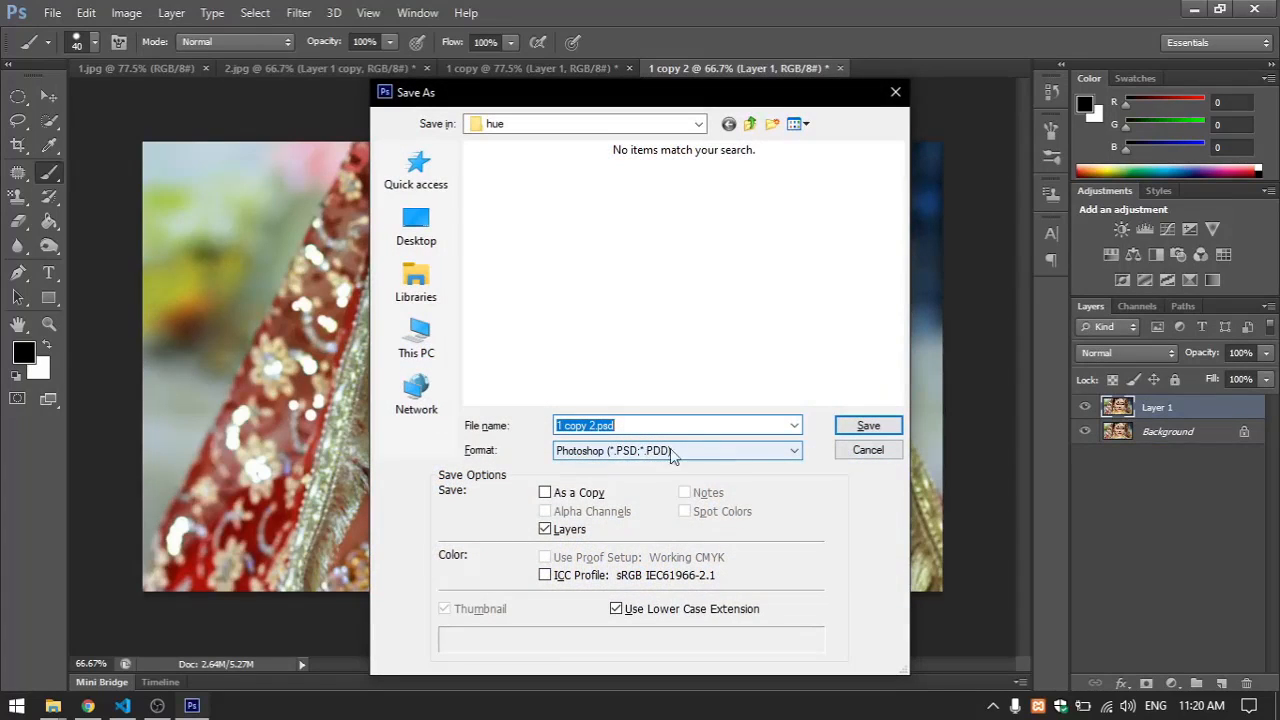
click(866, 450)
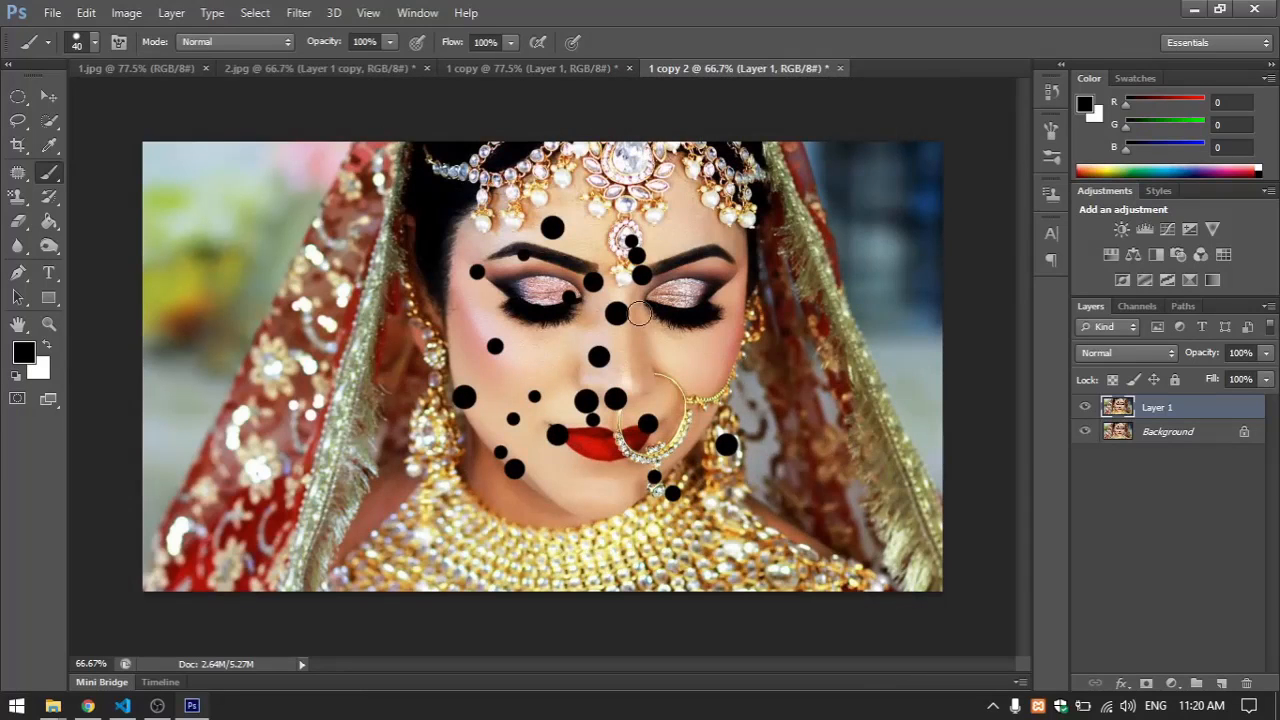
Compare the dotted copy with and without Layer 1, and review it alongside the untouched 1.jpg and the desaturated 2.jpg
click(1084, 408)
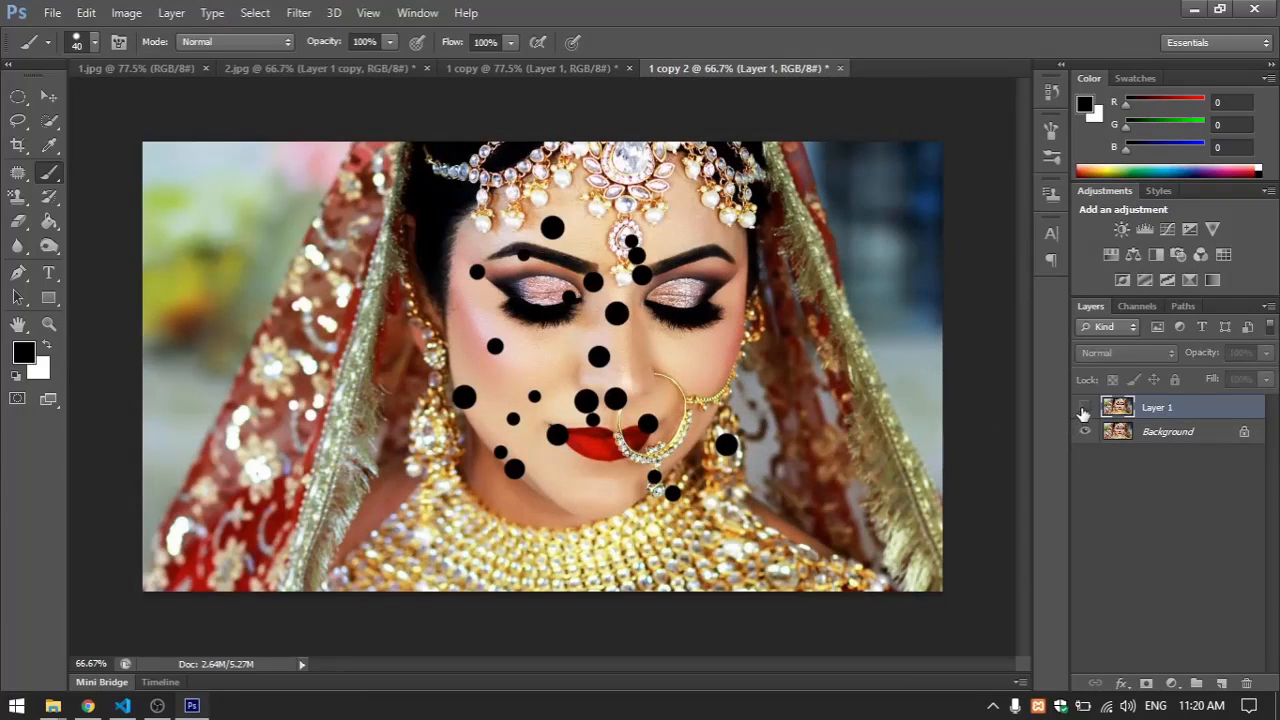
click(1084, 408)
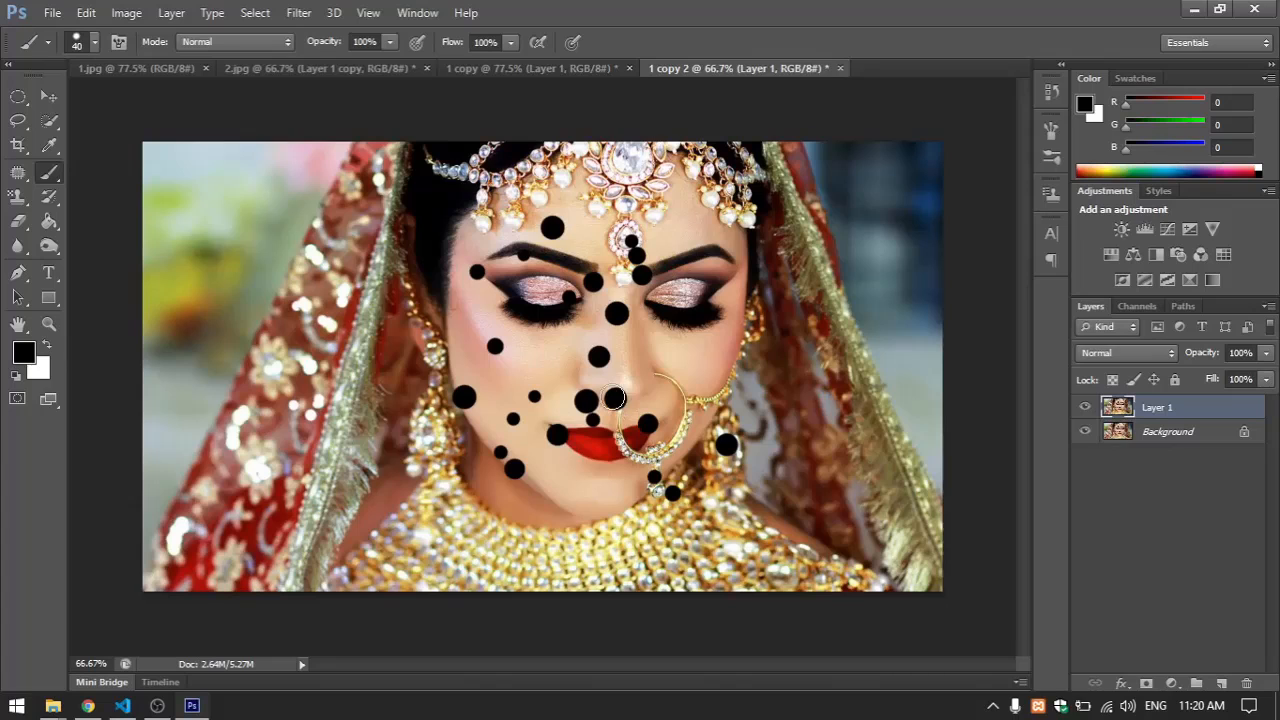
click(141, 68)
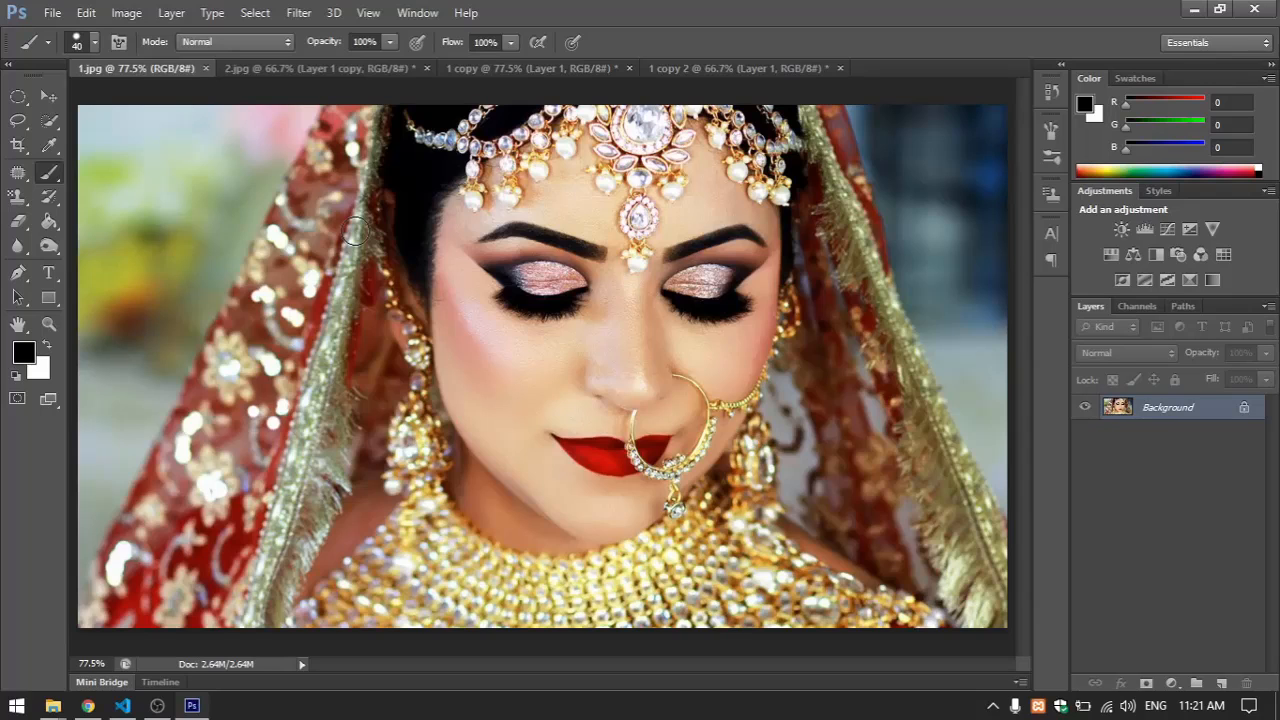
click(119, 13)
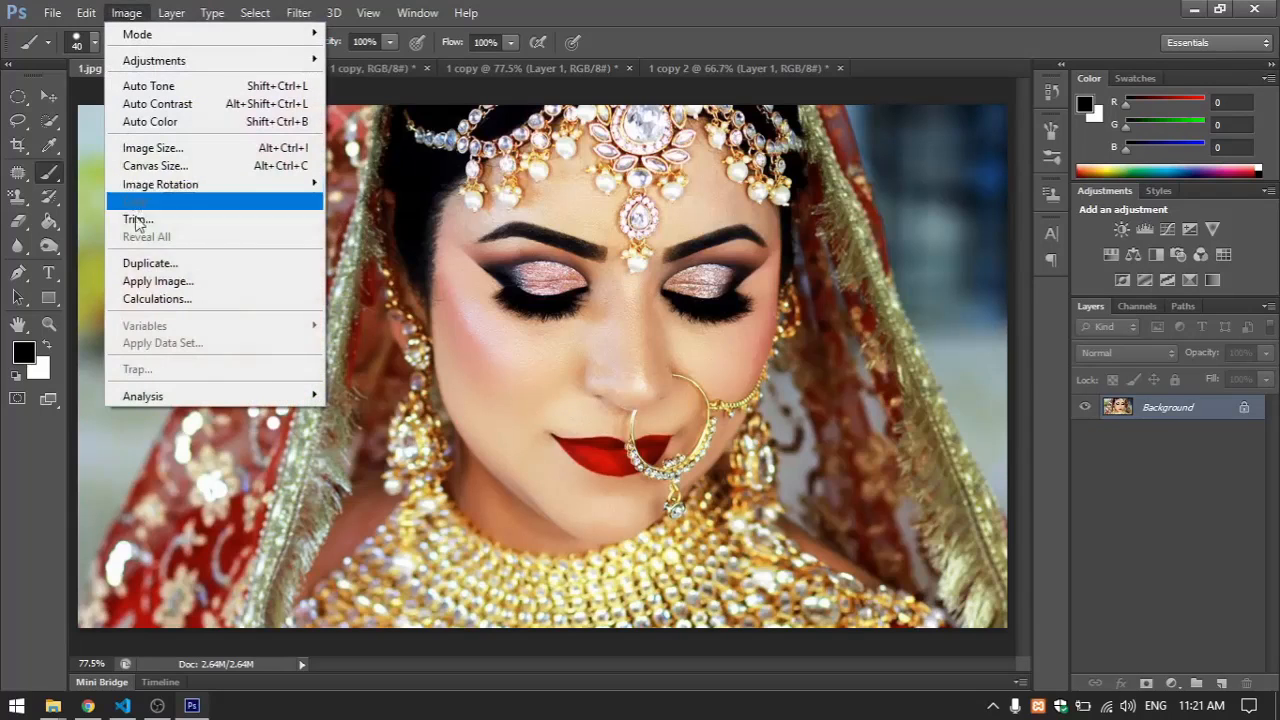
click(128, 14)
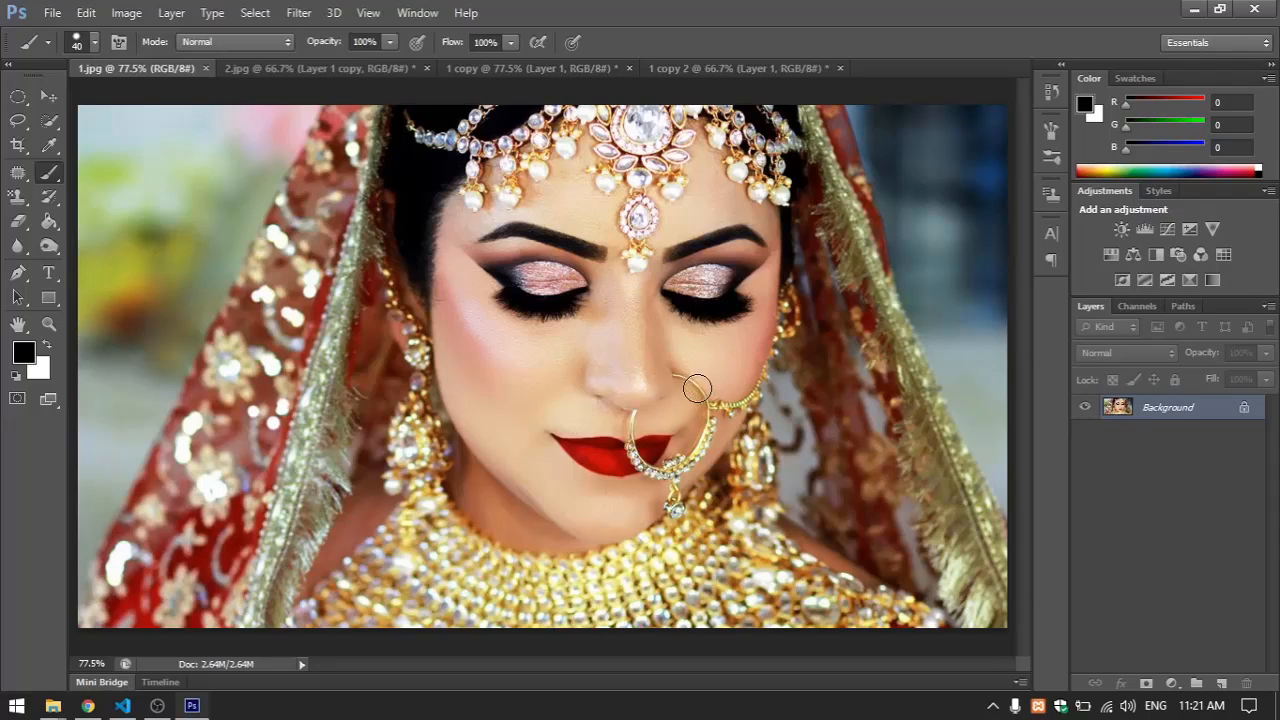
click(483, 70)
click(352, 67)
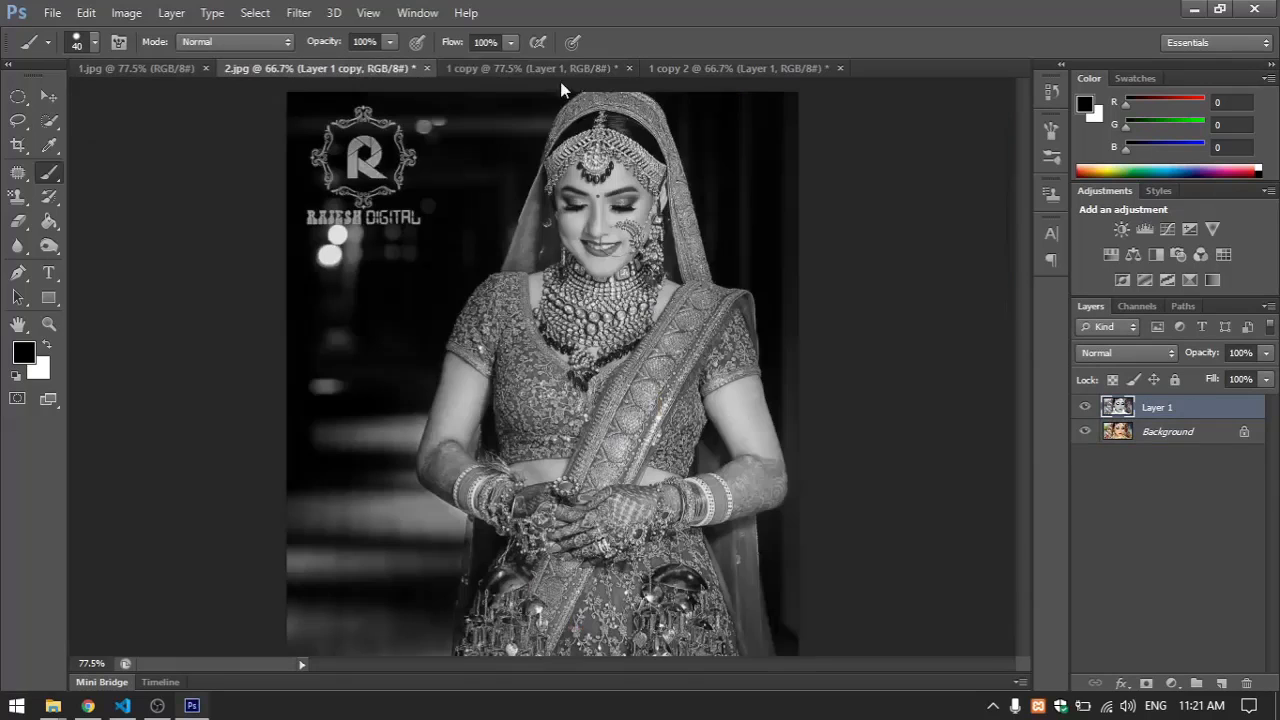
click(697, 70)
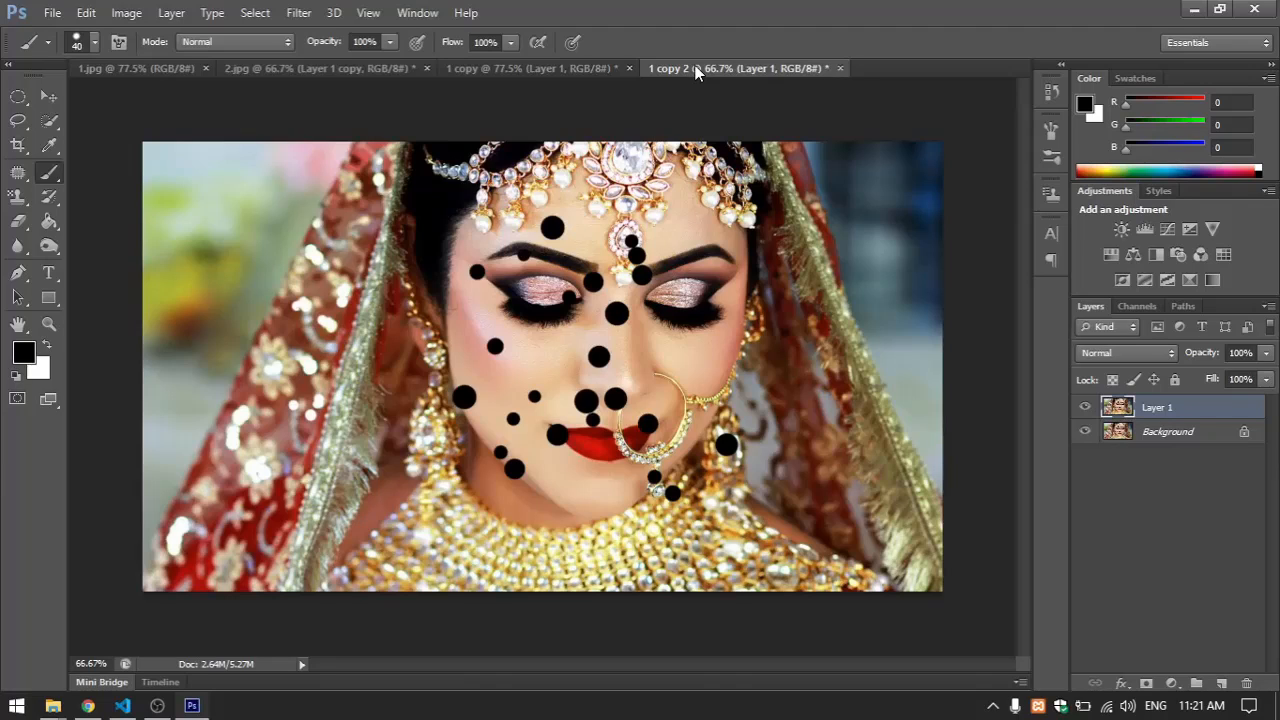
click(166, 706)
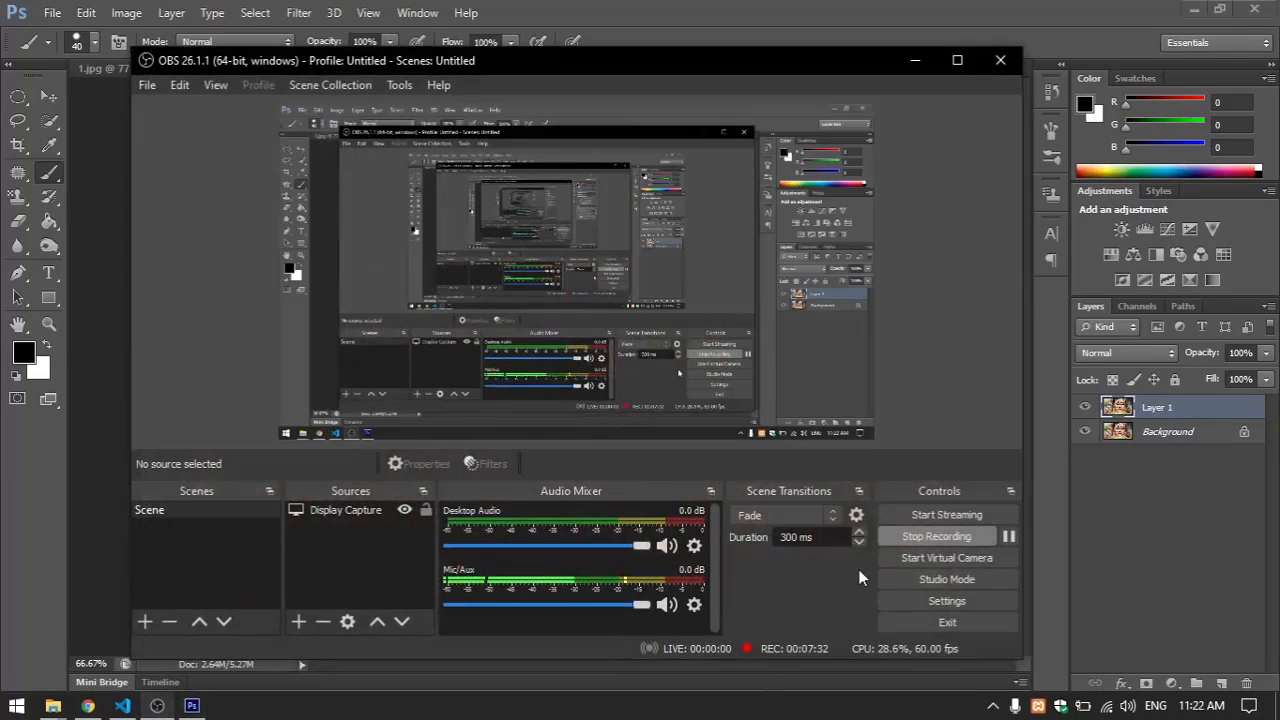